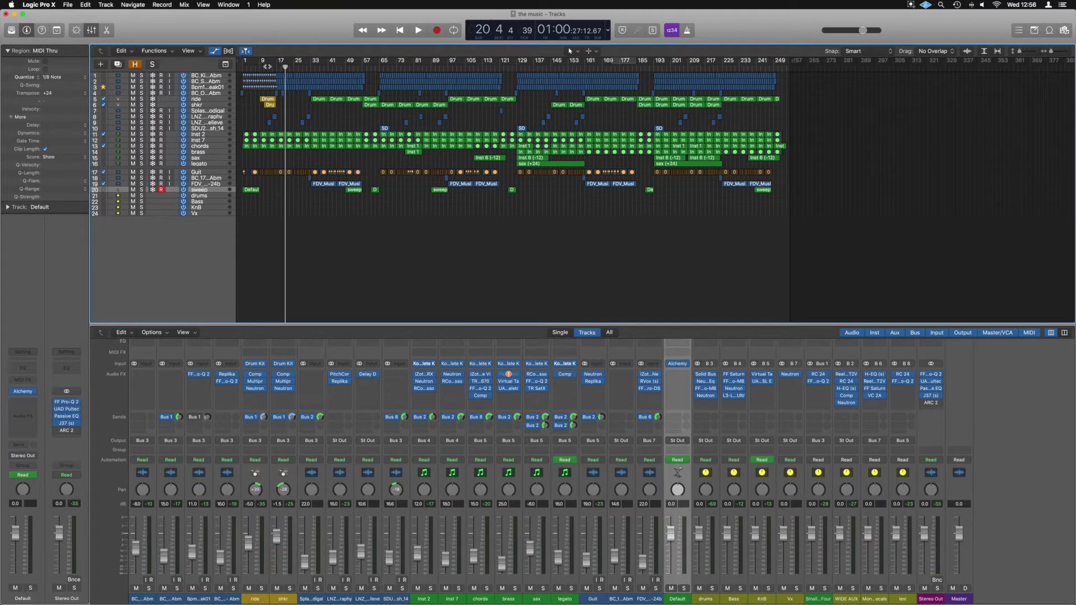
Play the mix from bar 14 and stop it around bar 21
{"action": "left_click", "coordinate": [270, 65]}
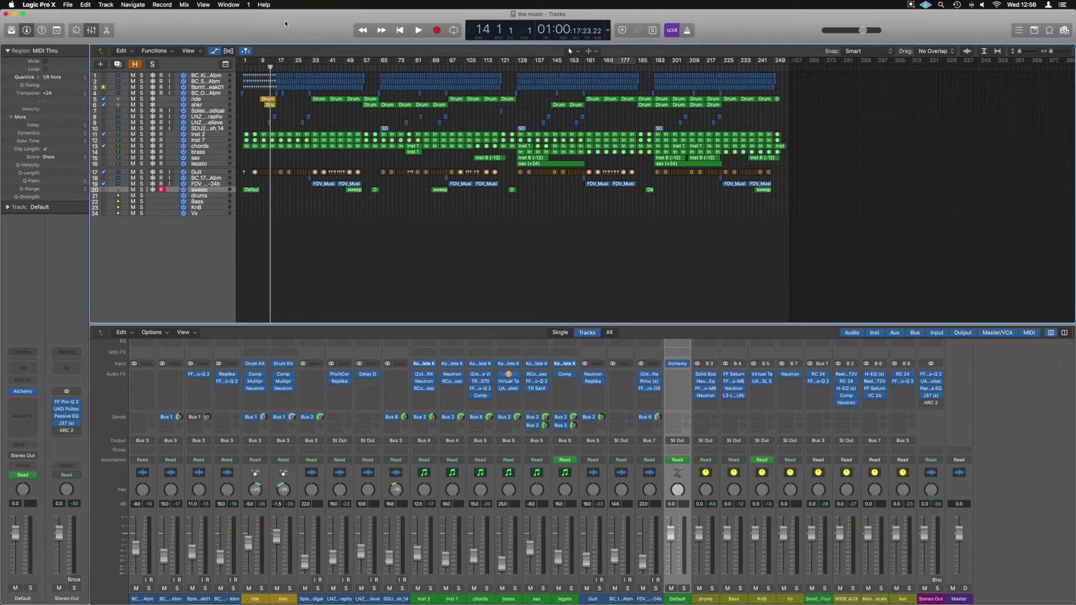
{"action": "key", "text": "space"}
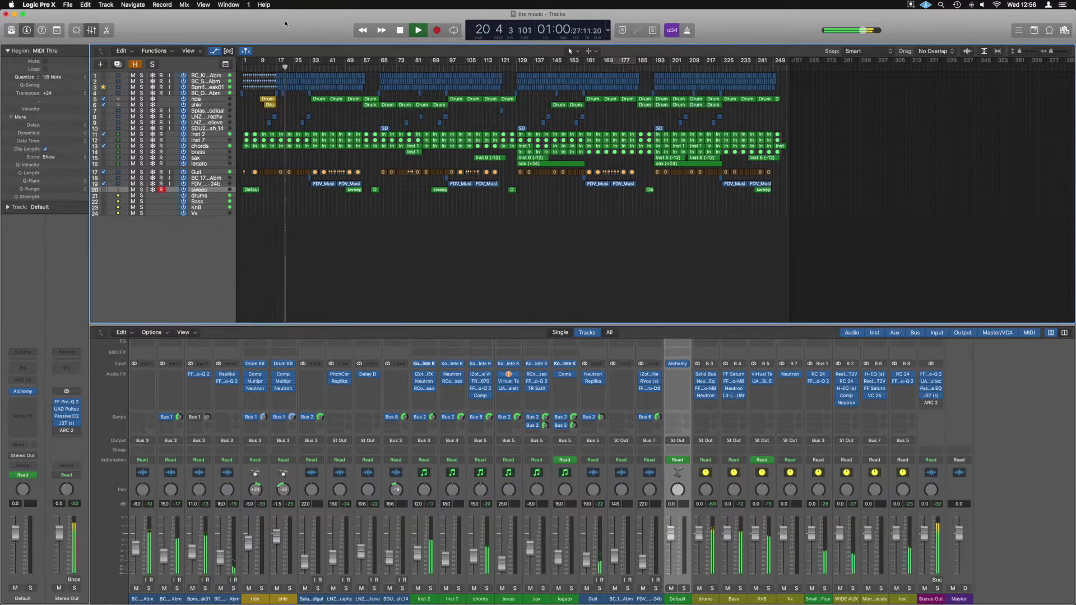
{"action": "key", "text": "space"}
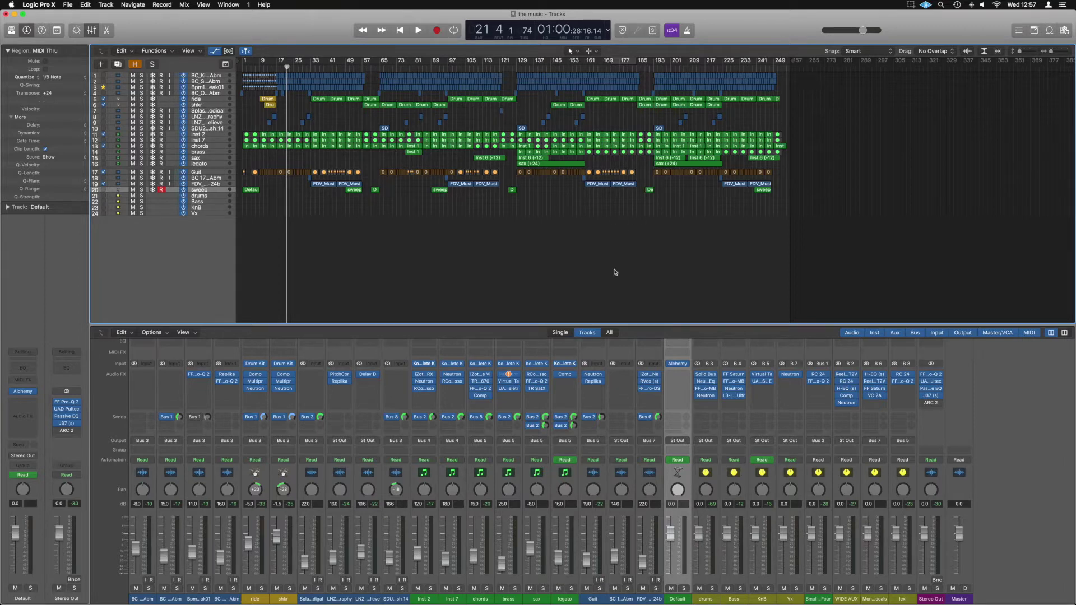
Select all mixer strips from the first kick channel through Default
{"action": "scroll", "coordinate": [677, 580], "scroll_direction": "up", "scroll_amount": 3}
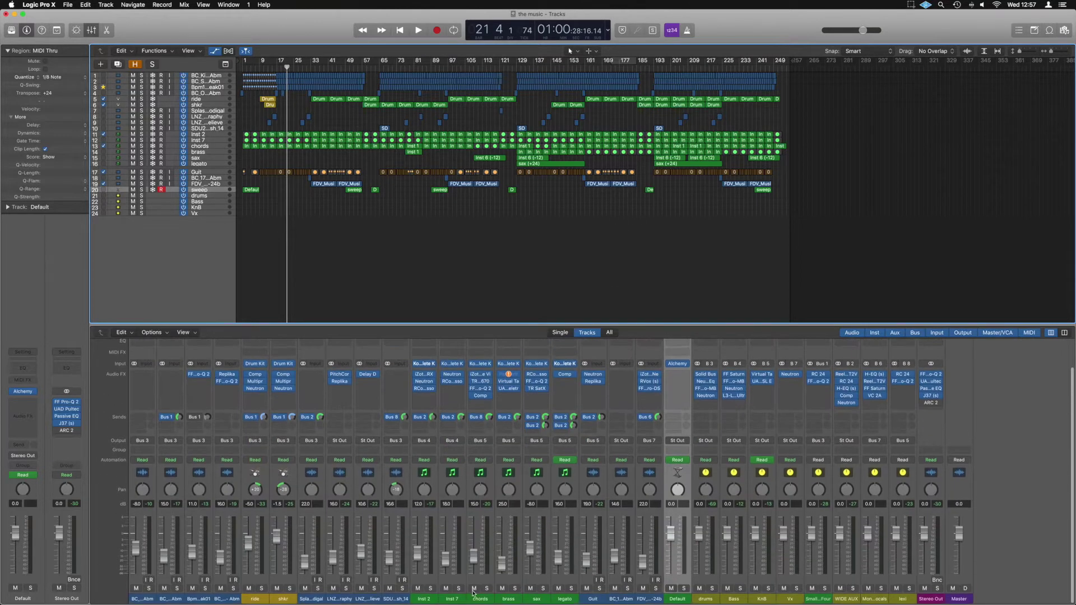
{"action": "scroll", "coordinate": [232, 597], "scroll_direction": "down", "scroll_amount": 2}
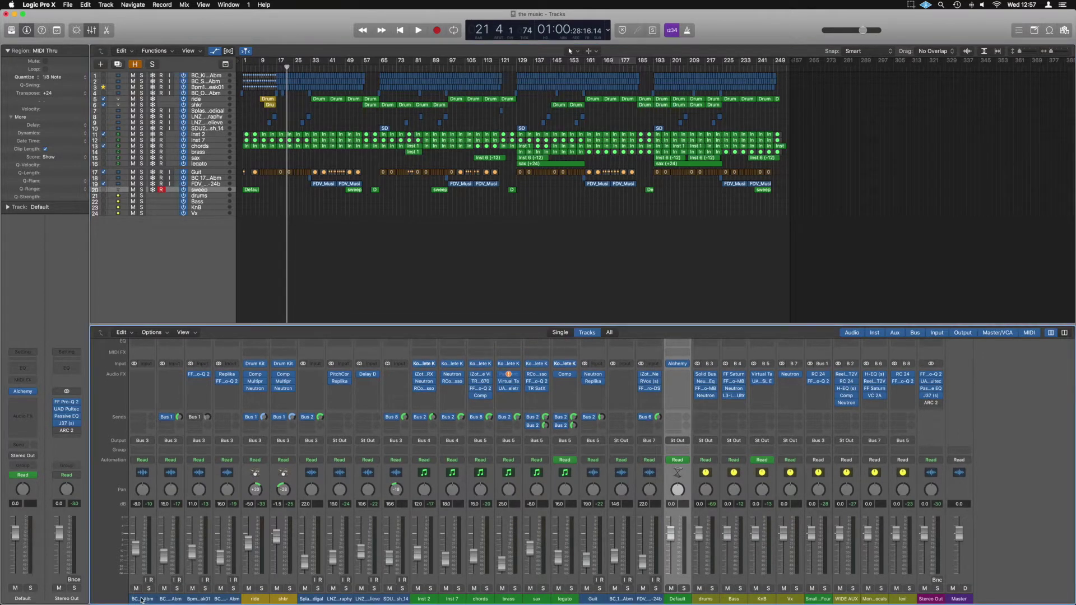
{"action": "left_click", "coordinate": [142, 600], "text": "shift"}
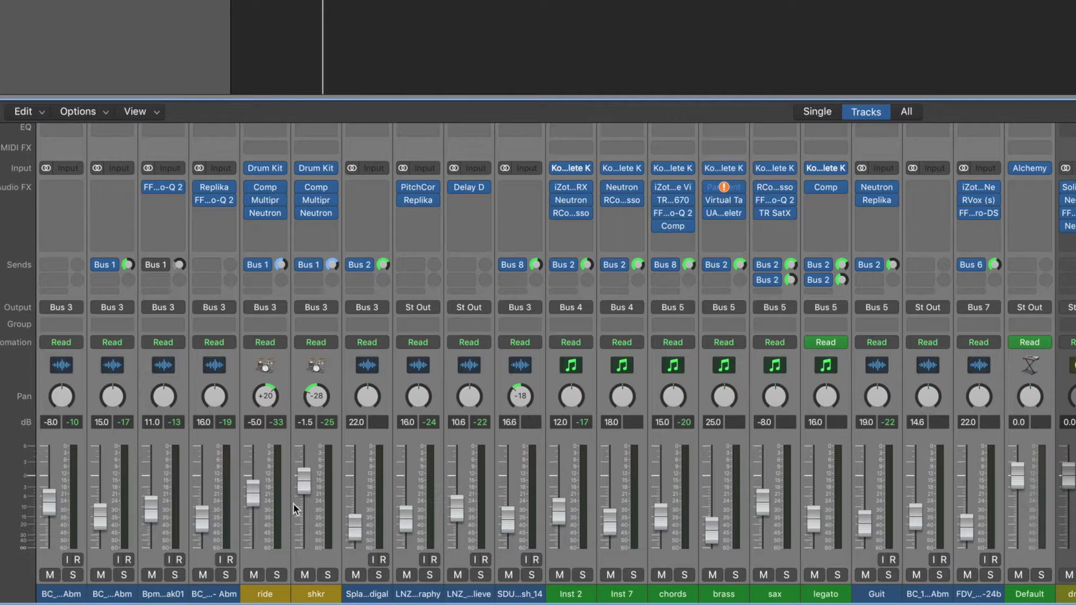
Drag one selected fader to the bottom so every selected channel drops to -∞
{"action": "left_click_drag", "start_coordinate": [303, 478], "coordinate": [287, 601]}
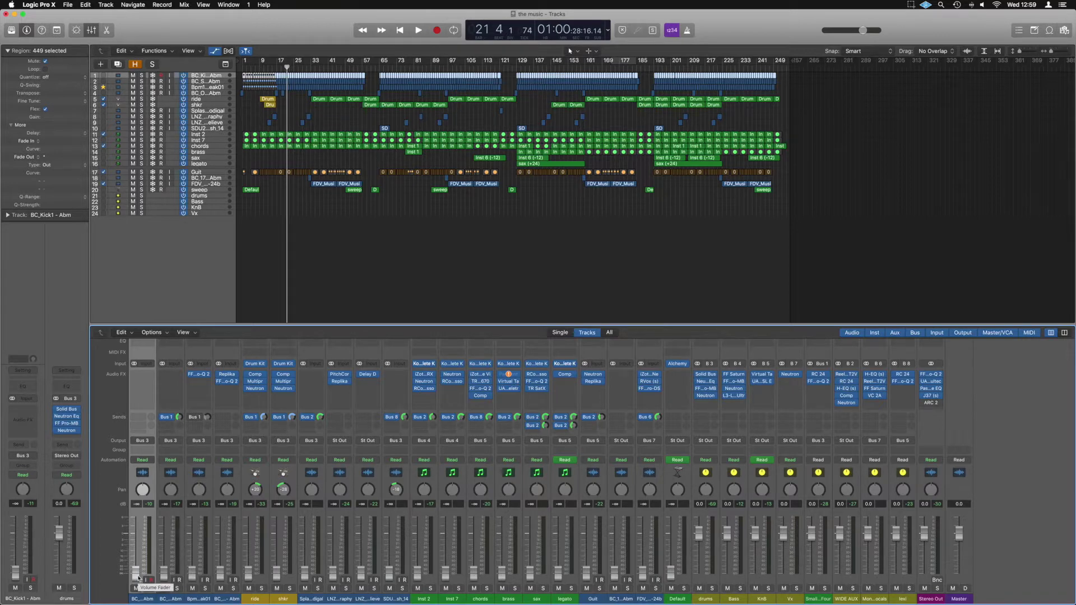
During playback, set the kick to about -7 dB, raise channel 2, and bring channel 4 to -12.6 dB
{"action": "key", "text": "space"}
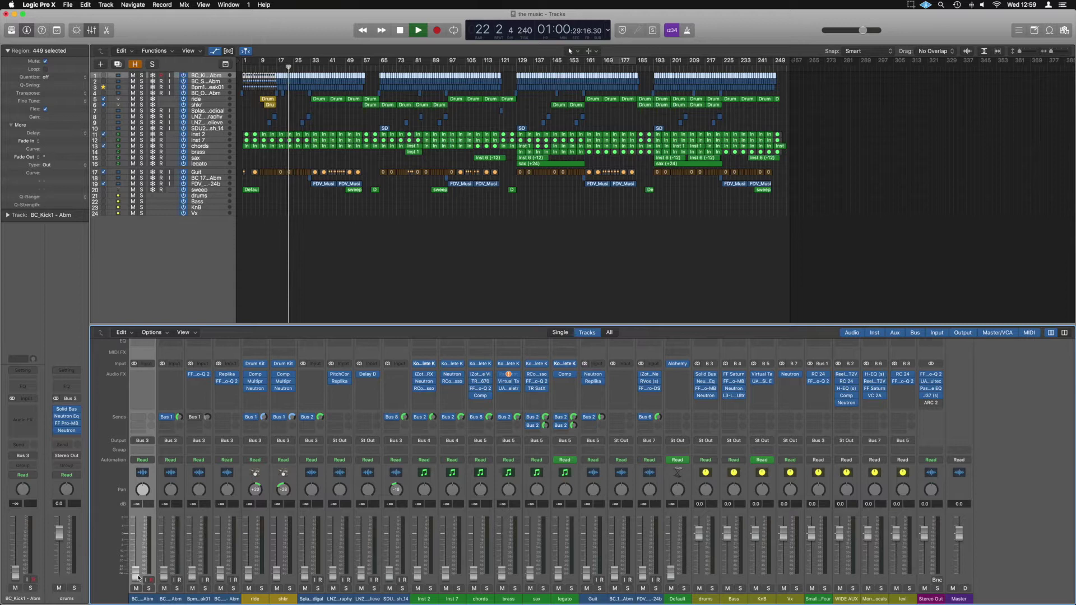
{"action": "left_click_drag", "start_coordinate": [136, 571], "coordinate": [135, 543]}
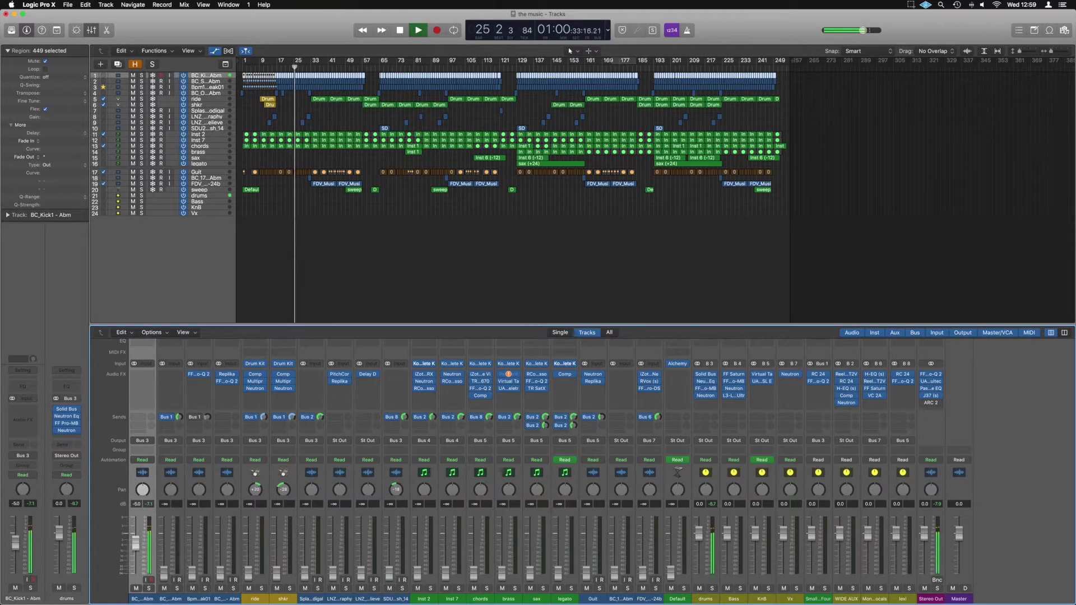
{"action": "left_click_drag", "start_coordinate": [136, 544], "coordinate": [135, 546]}
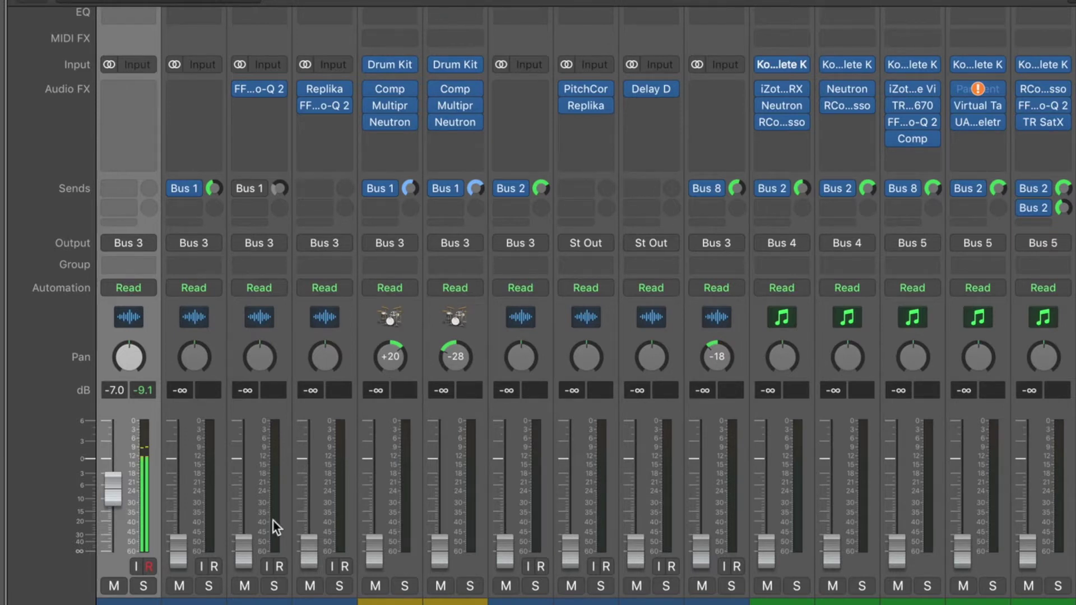
{"action": "left_click_drag", "start_coordinate": [181, 549], "coordinate": [179, 513]}
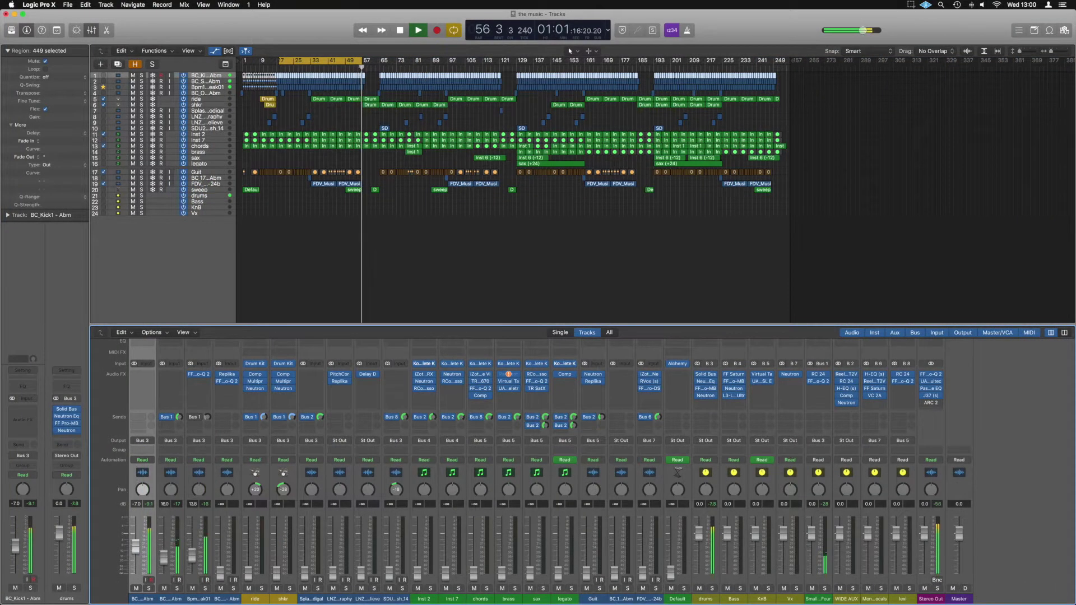
{"action": "left_click_drag", "start_coordinate": [219, 576], "coordinate": [220, 547]}
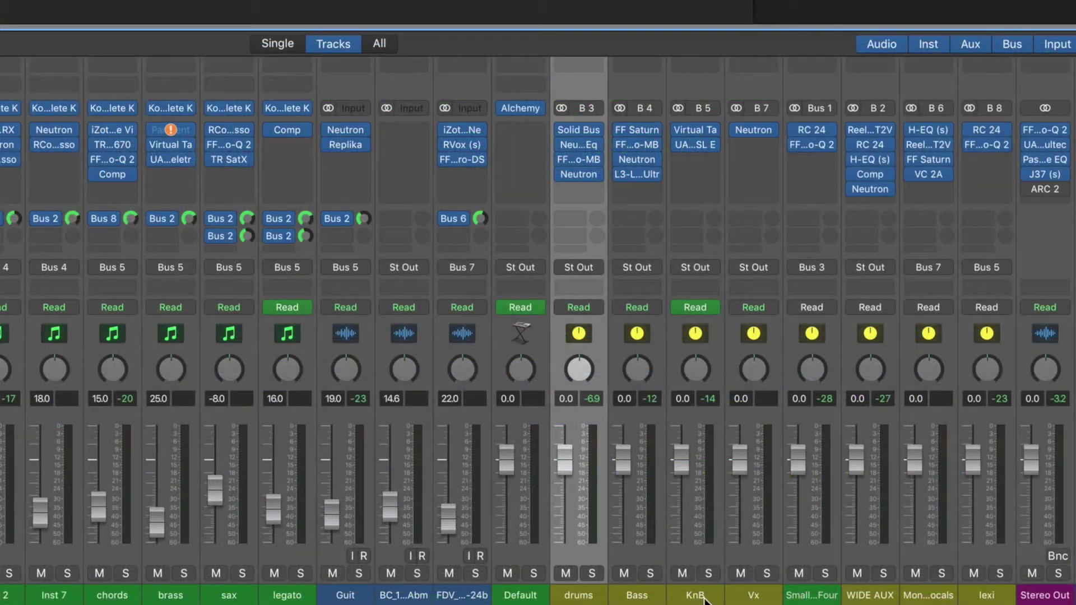
Make the KnB channel strip the current track
{"action": "left_click", "coordinate": [763, 600]}
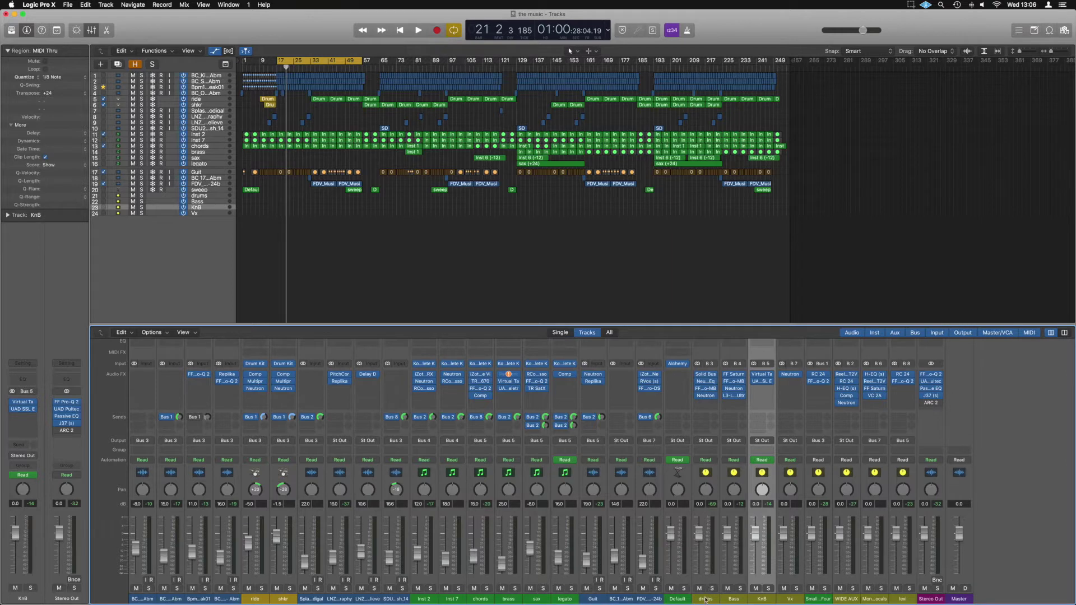
Select the seven drum channels, from the kick through Splash Prodigal
{"action": "left_click", "coordinate": [706, 599]}
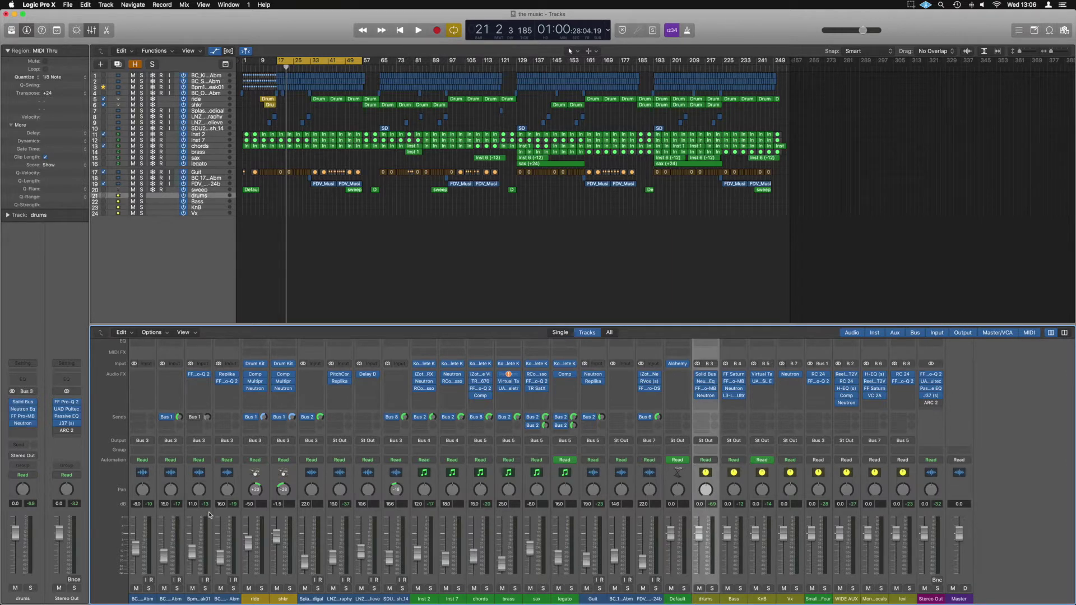
{"action": "left_click", "coordinate": [142, 599]}
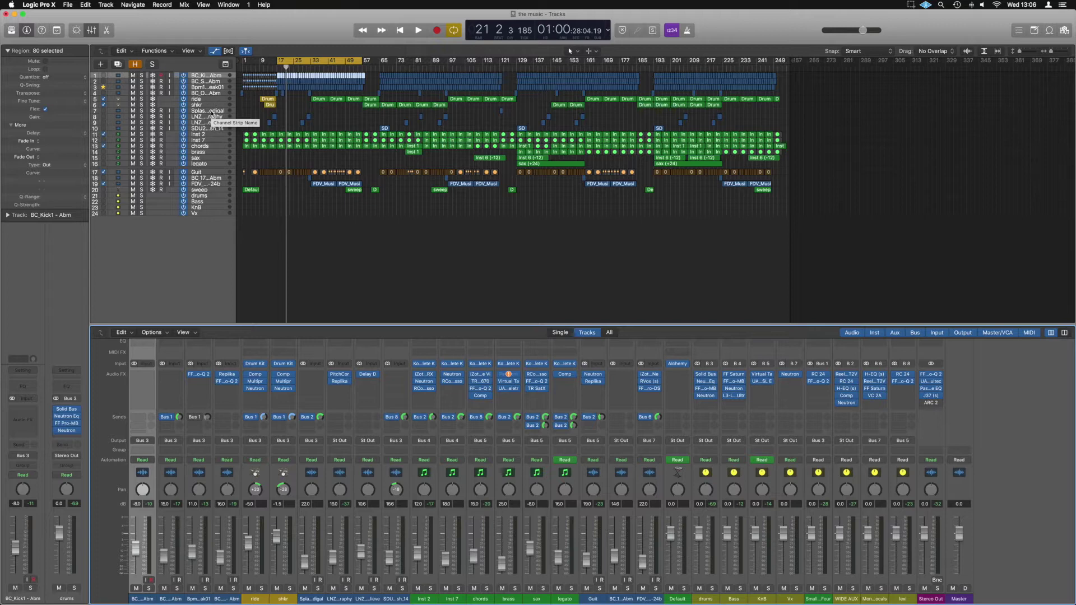
{"action": "left_click", "coordinate": [209, 110]}
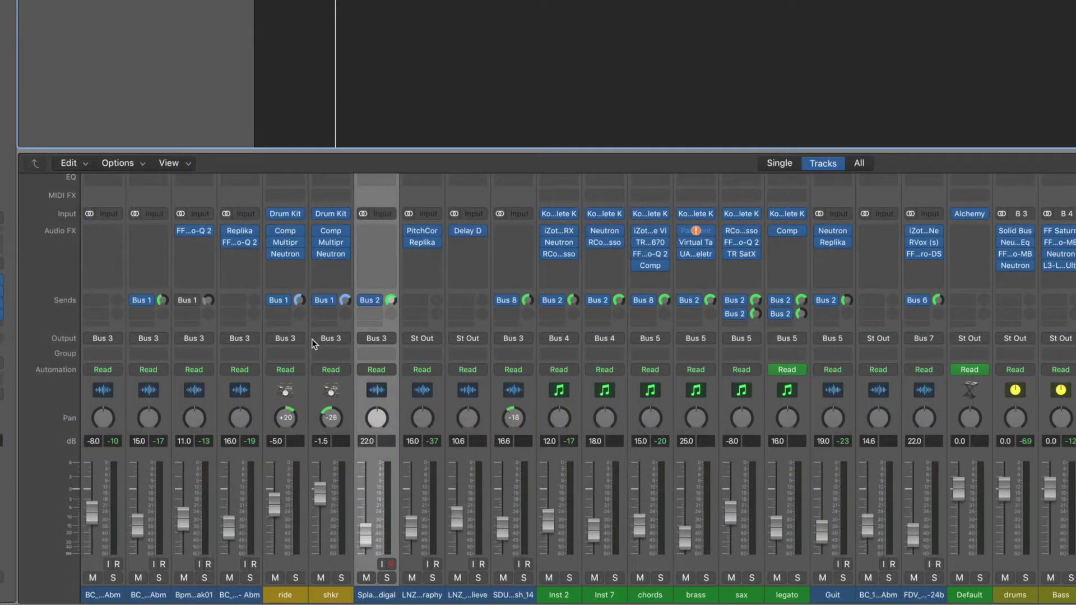
{"action": "left_click", "coordinate": [107, 597], "text": "shift"}
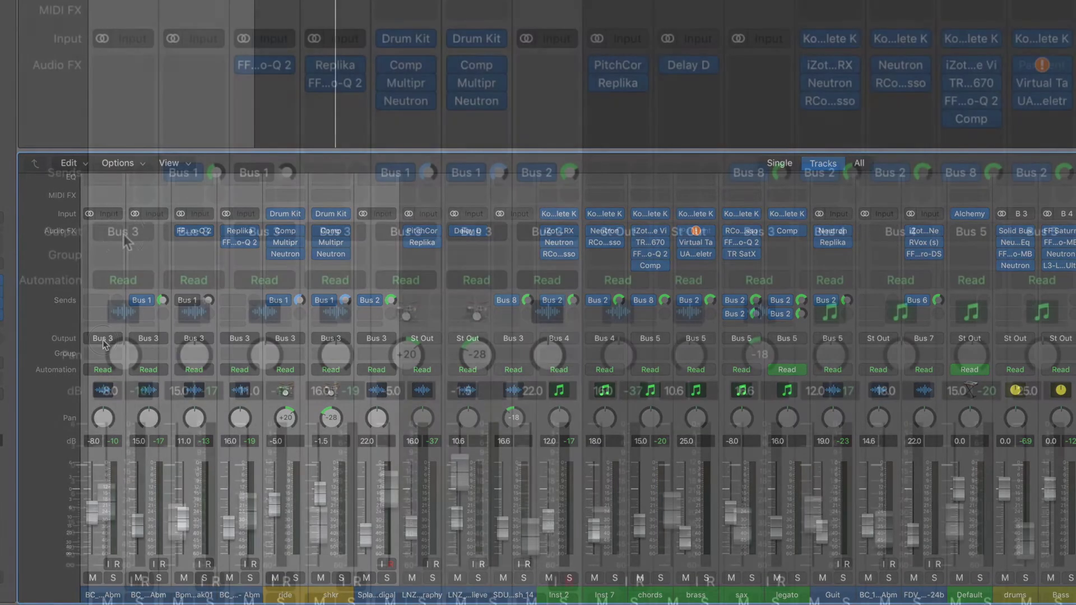
Route the drum channels' output to Bus 3 (drums) and solo the drums bus
{"action": "left_click", "coordinate": [103, 339]}
{"action": "left_click", "coordinate": [153, 306]}
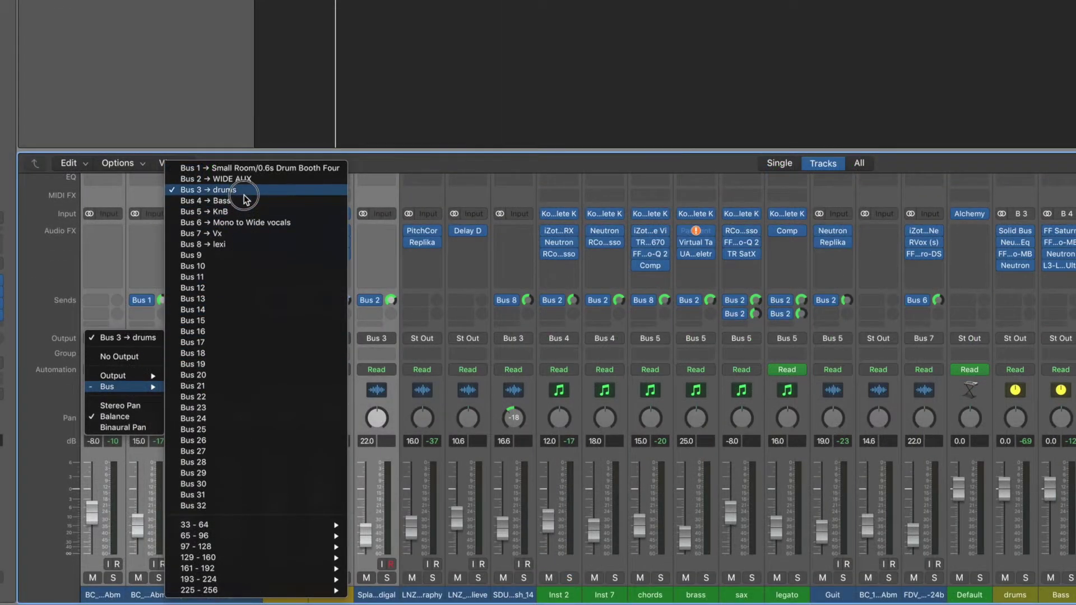
{"action": "left_click", "coordinate": [244, 194]}
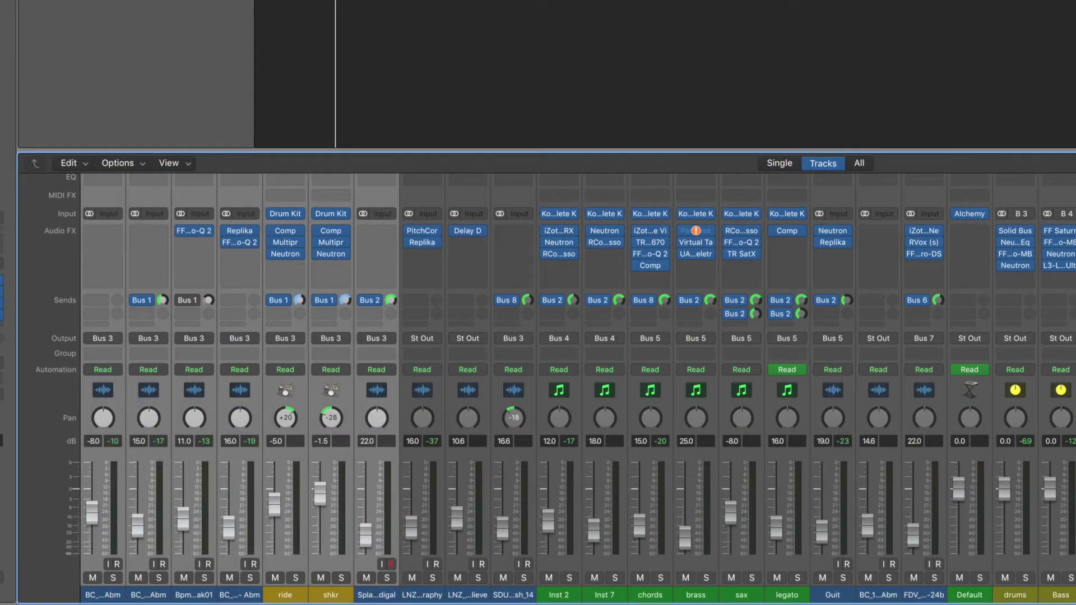
{"action": "left_click", "coordinate": [1025, 578]}
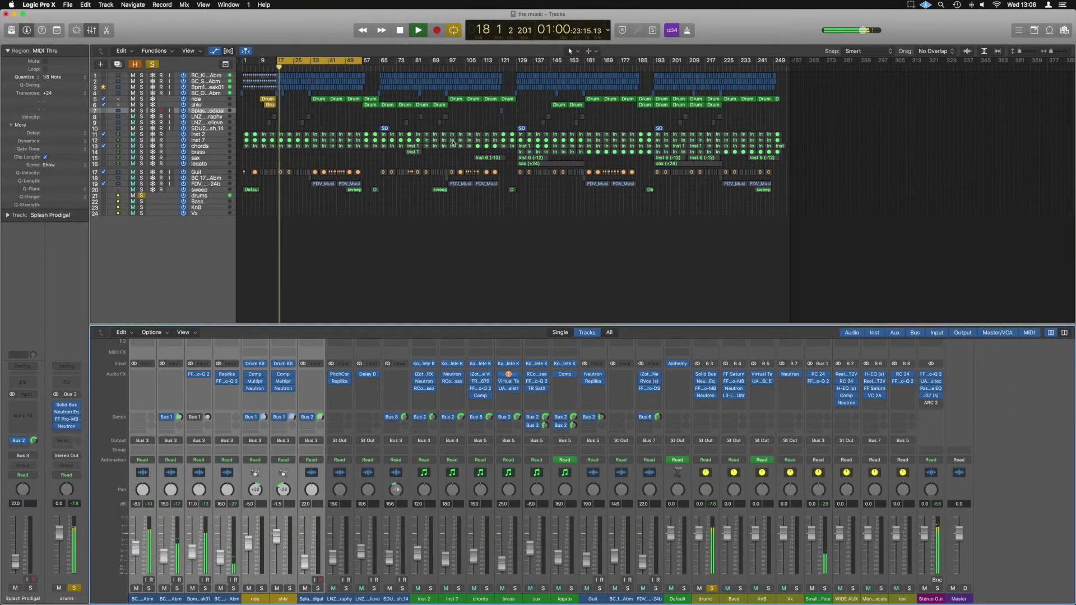
Start the cycle at bar 33, stop playback, unsolo drums, and select Bpm174_Break01
{"action": "left_click_drag", "start_coordinate": [279, 60], "coordinate": [311, 60]}
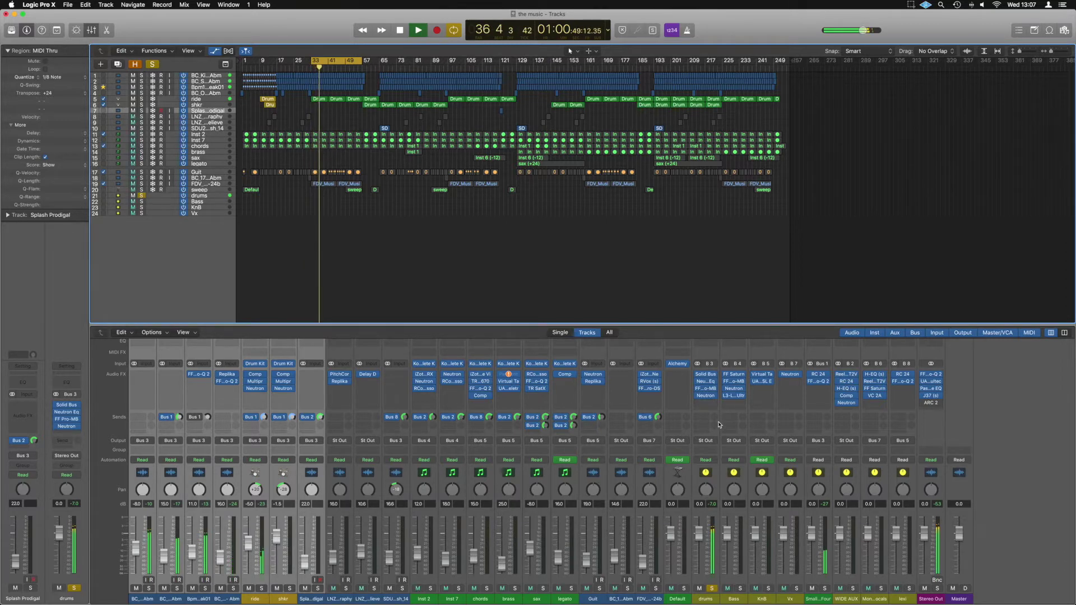
{"action": "key", "text": "space"}
{"action": "left_click", "coordinate": [713, 589]}
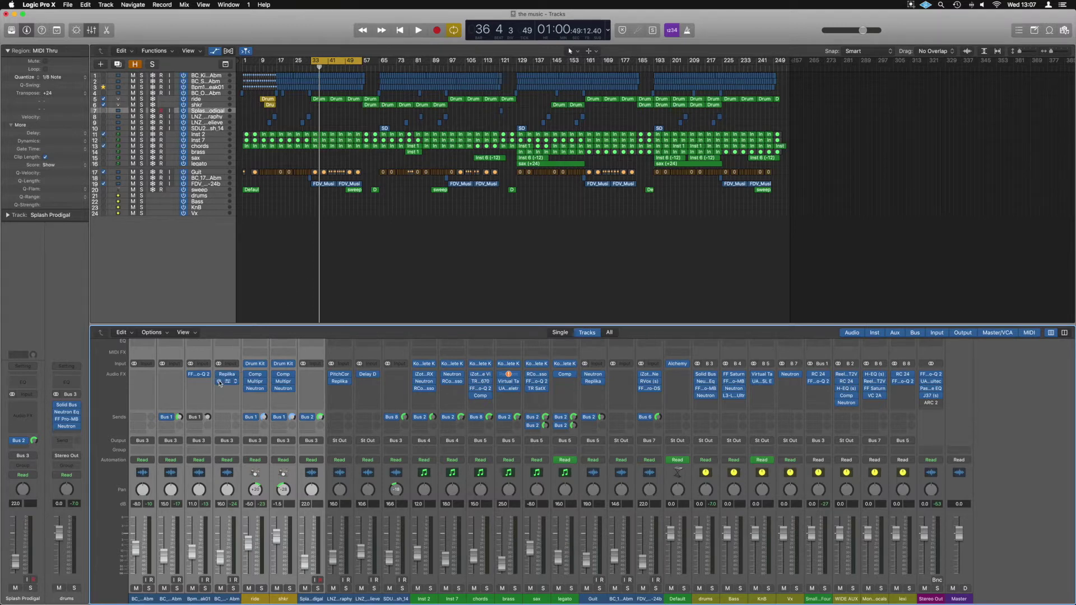
{"action": "left_click", "coordinate": [201, 600]}
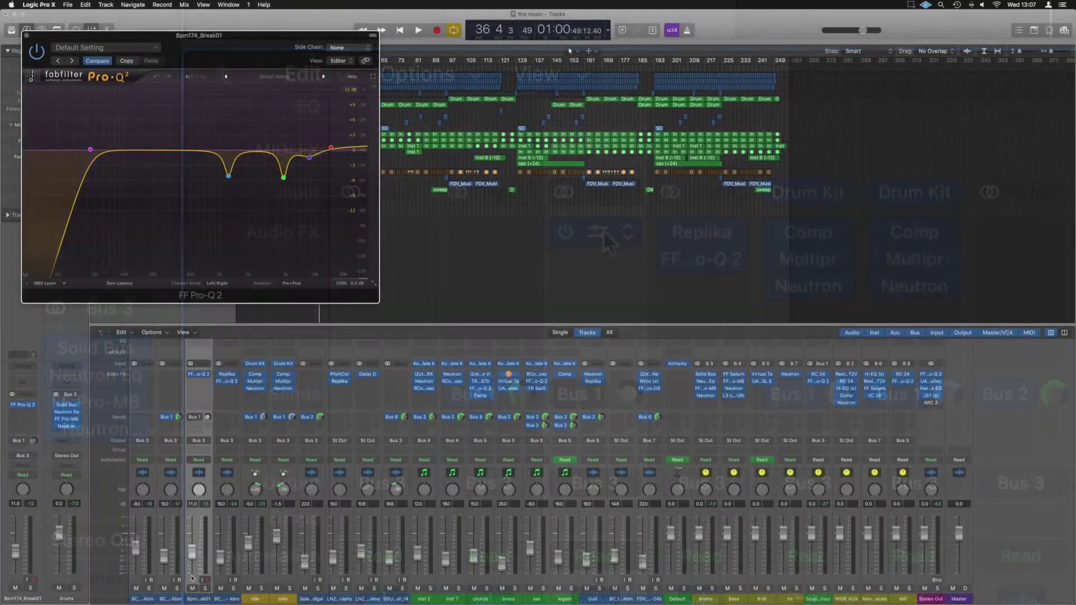
Solo Bpm174_Break01 and play it briefly, moving the Pro-Q 2 window aside
{"action": "left_click", "coordinate": [205, 588]}
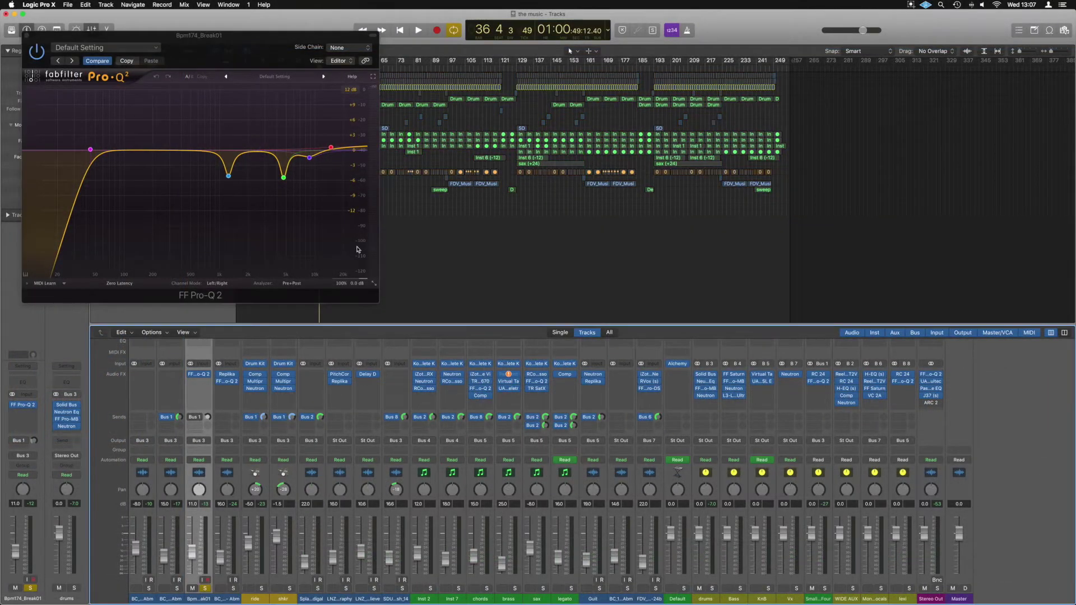
{"action": "key", "text": "space"}
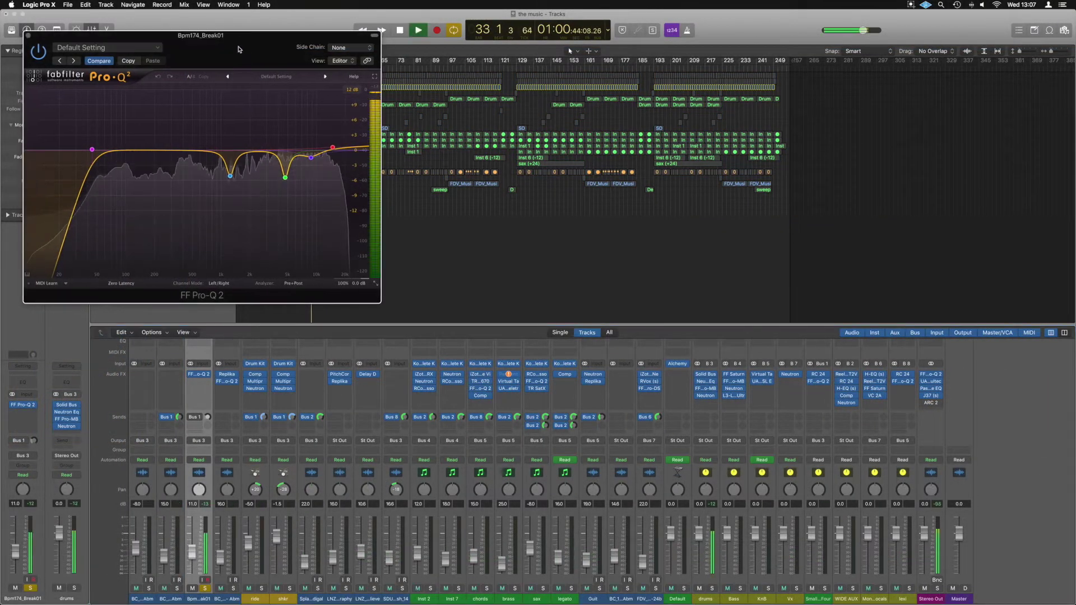
{"action": "left_click_drag", "start_coordinate": [264, 52], "coordinate": [753, 75]}
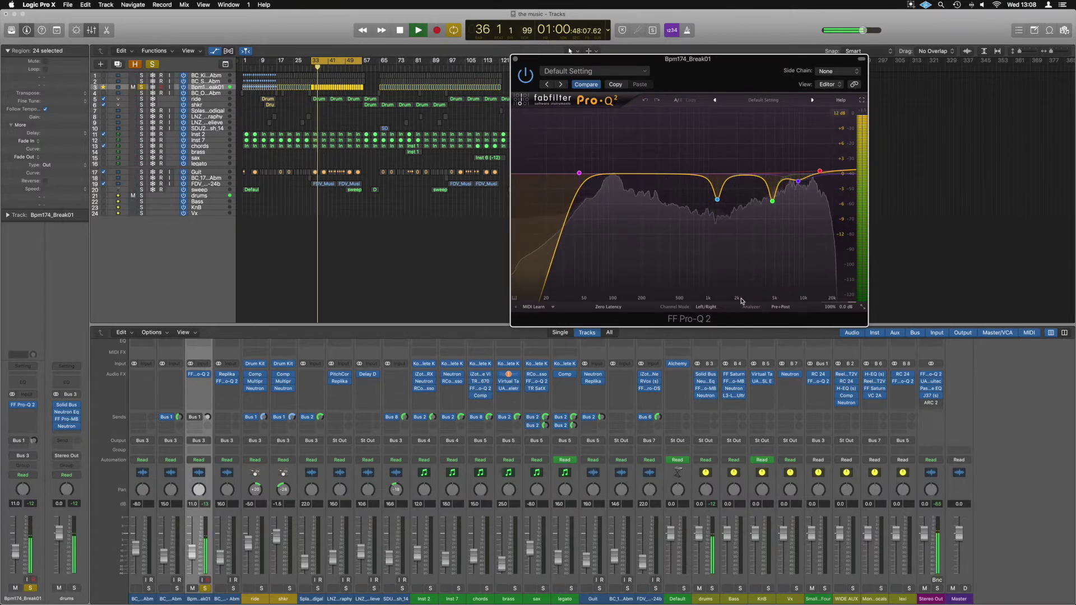
{"action": "key", "text": "space"}
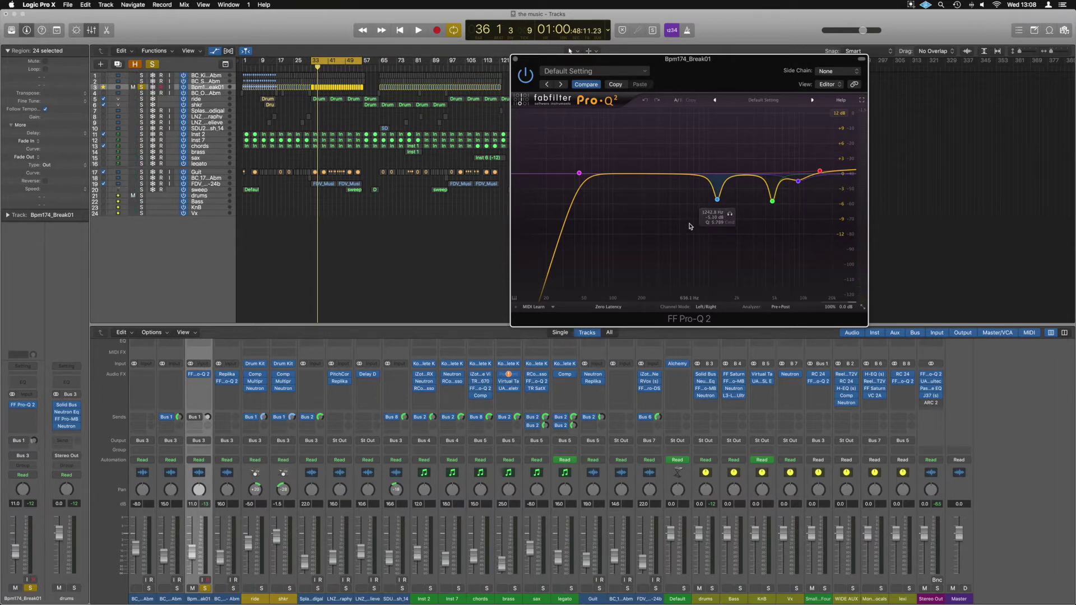
Boost the Pro-Q 2 band near 146 Hz, move it toward 200 Hz, and narrow its Q to about 10.76
{"action": "left_click", "coordinate": [629, 175]}
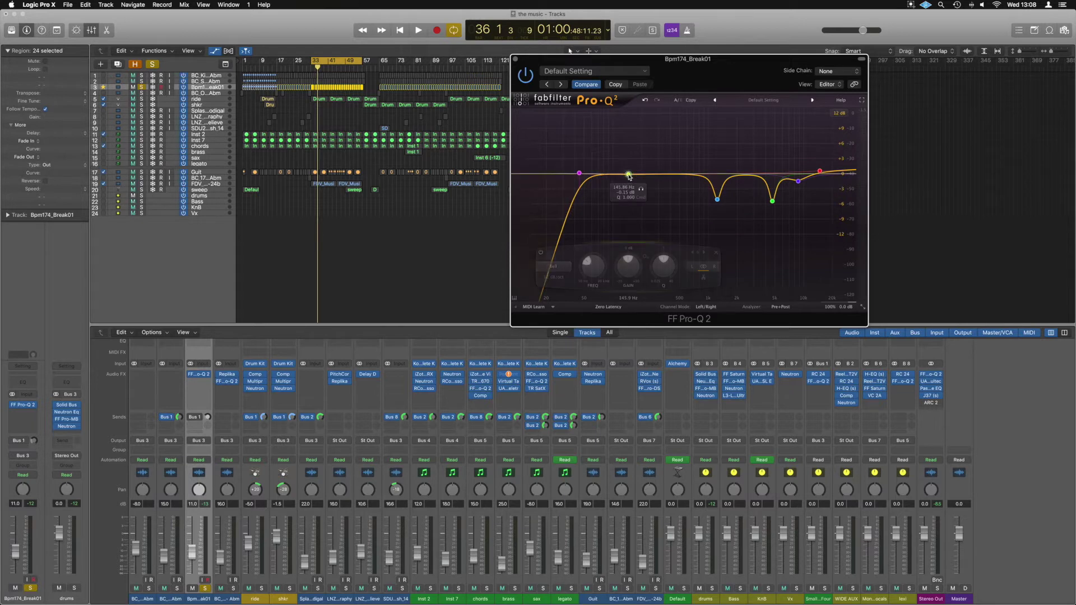
{"action": "left_click_drag", "start_coordinate": [629, 175], "coordinate": [631, 146]}
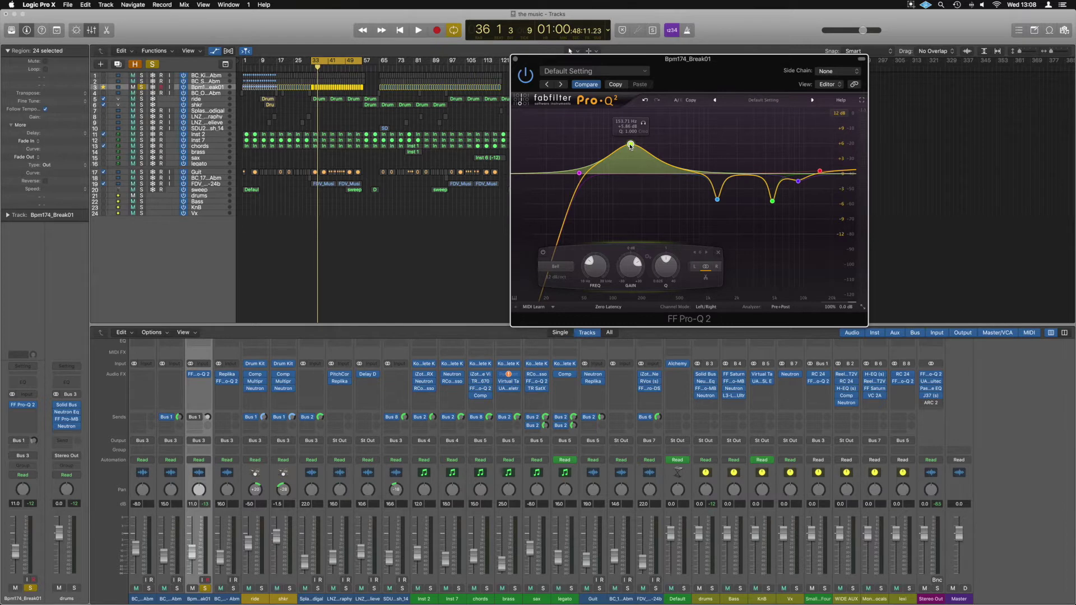
{"action": "left_click_drag", "start_coordinate": [630, 146], "coordinate": [626, 130]}
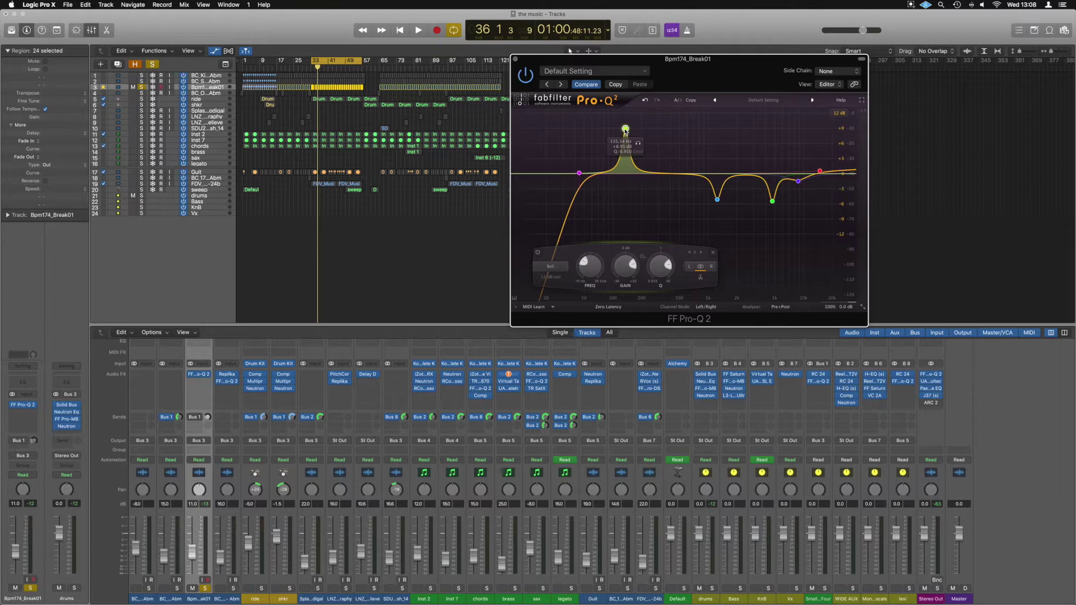
{"action": "scroll", "coordinate": [626, 130], "scroll_direction": "down", "scroll_amount": 10}
{"action": "scroll", "coordinate": [625, 130], "scroll_direction": "up", "scroll_amount": 8}
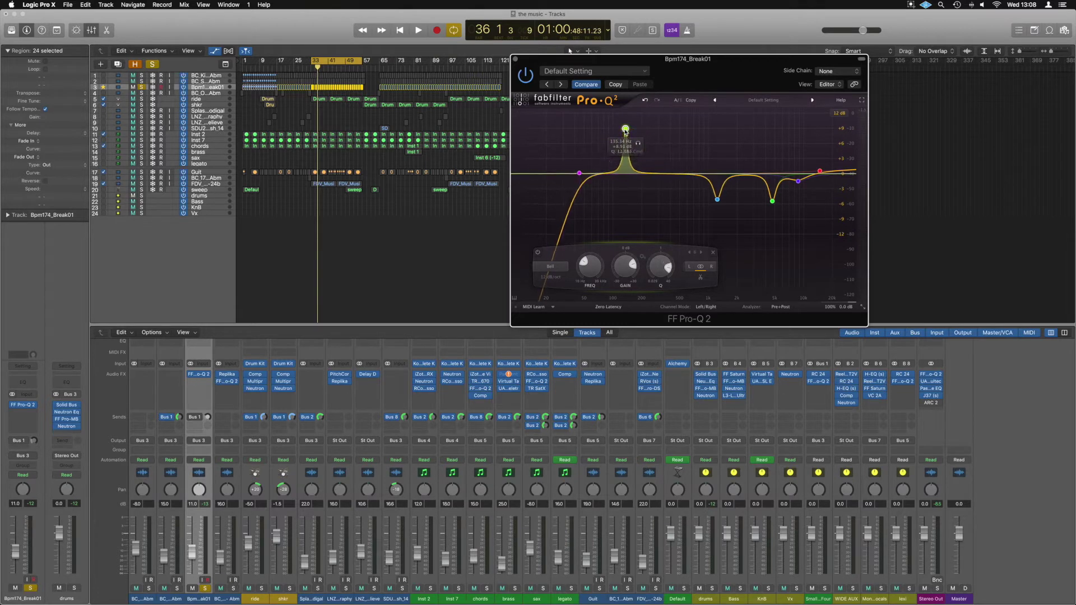
{"action": "scroll", "coordinate": [626, 130], "scroll_direction": "down", "scroll_amount": 4}
{"action": "scroll", "coordinate": [625, 130], "scroll_direction": "up", "scroll_amount": 6}
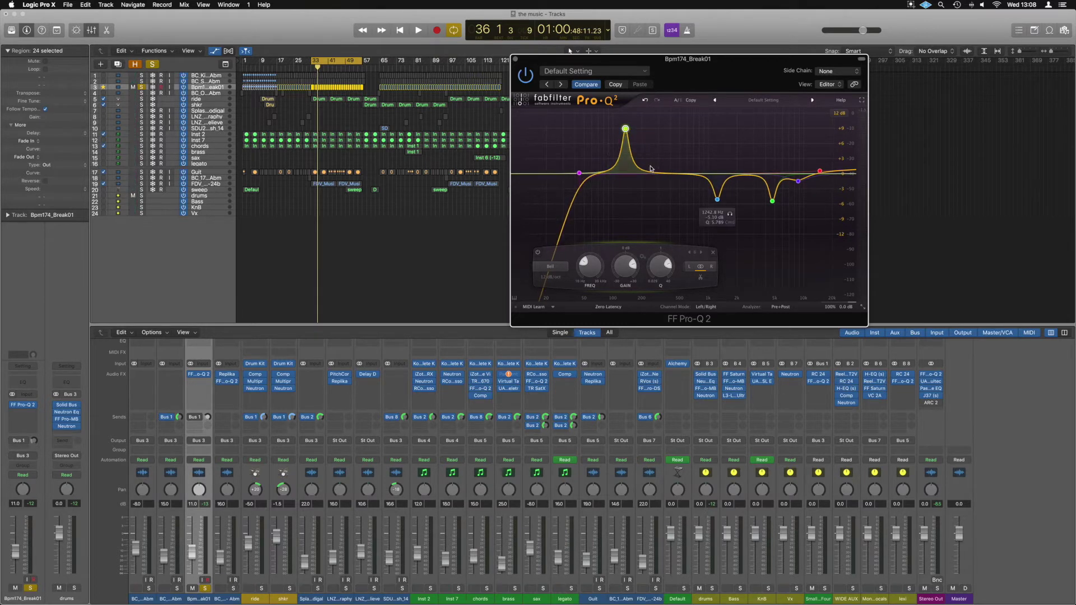
{"action": "scroll", "coordinate": [625, 130], "scroll_direction": "down", "scroll_amount": 4}
{"action": "scroll", "coordinate": [625, 131], "scroll_direction": "up", "scroll_amount": 4}
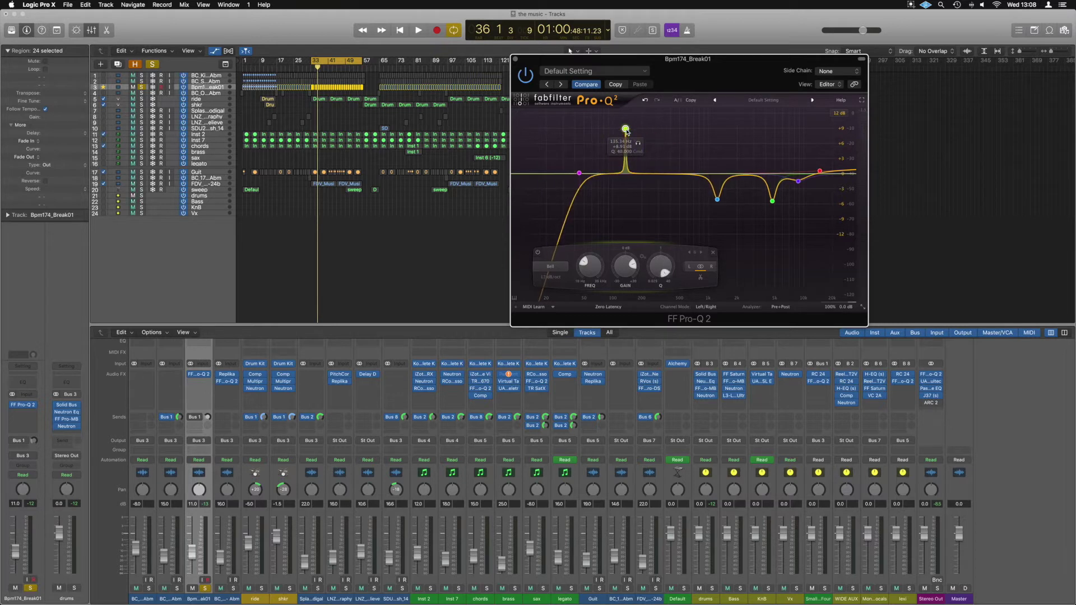
{"action": "scroll", "coordinate": [626, 130], "scroll_direction": "down", "scroll_amount": 3}
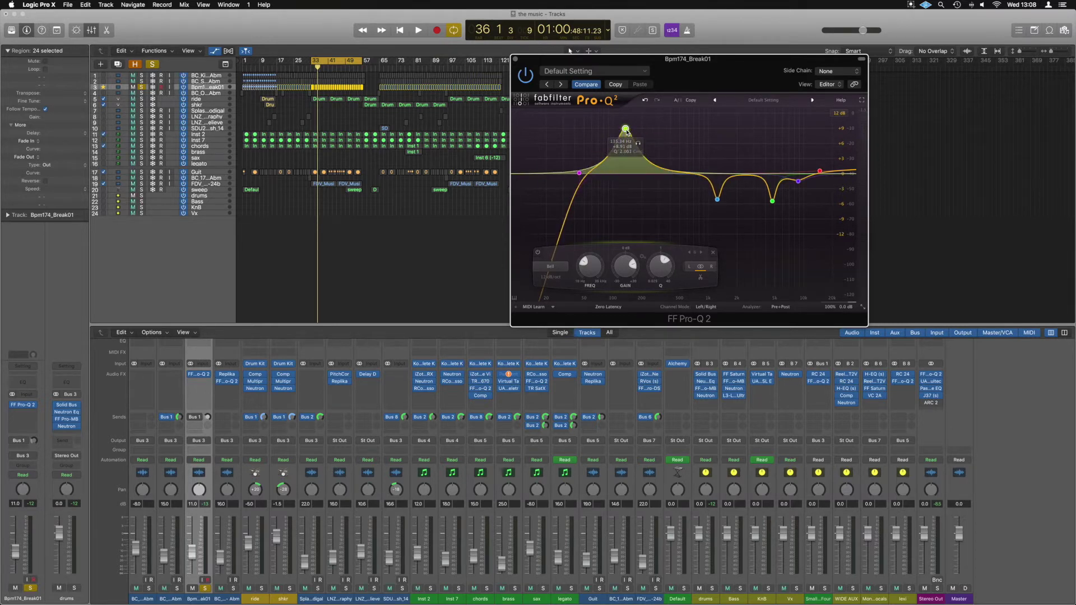
{"action": "scroll", "coordinate": [626, 130], "scroll_direction": "up", "scroll_amount": 5}
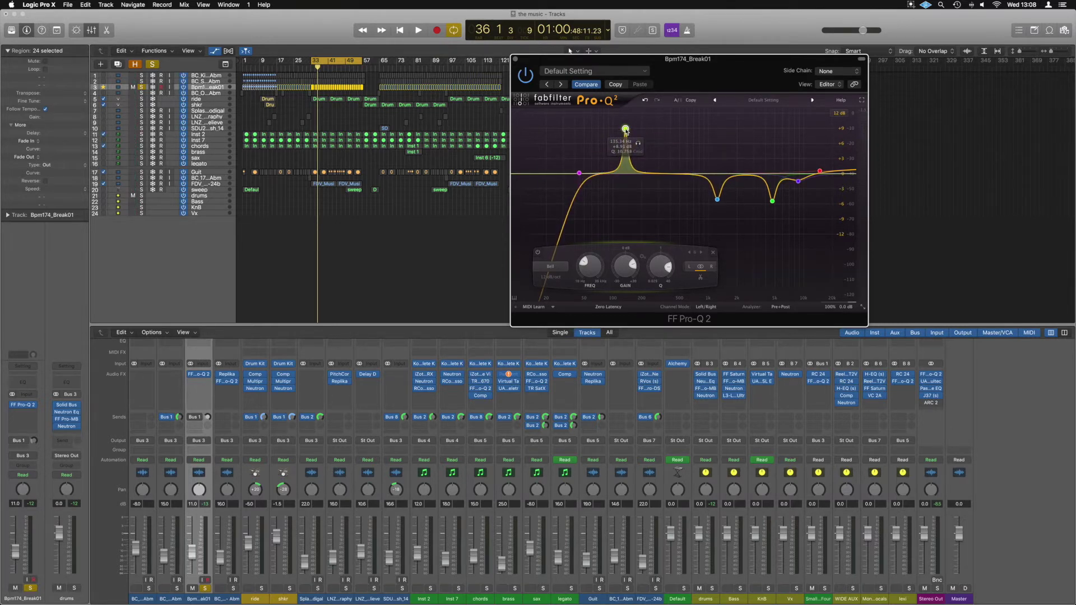
Sweep the narrow boost from about 81 Hz to 129.68 Hz at +9.91 dB, then stop playback
{"action": "left_click_drag", "start_coordinate": [626, 131], "coordinate": [614, 119]}
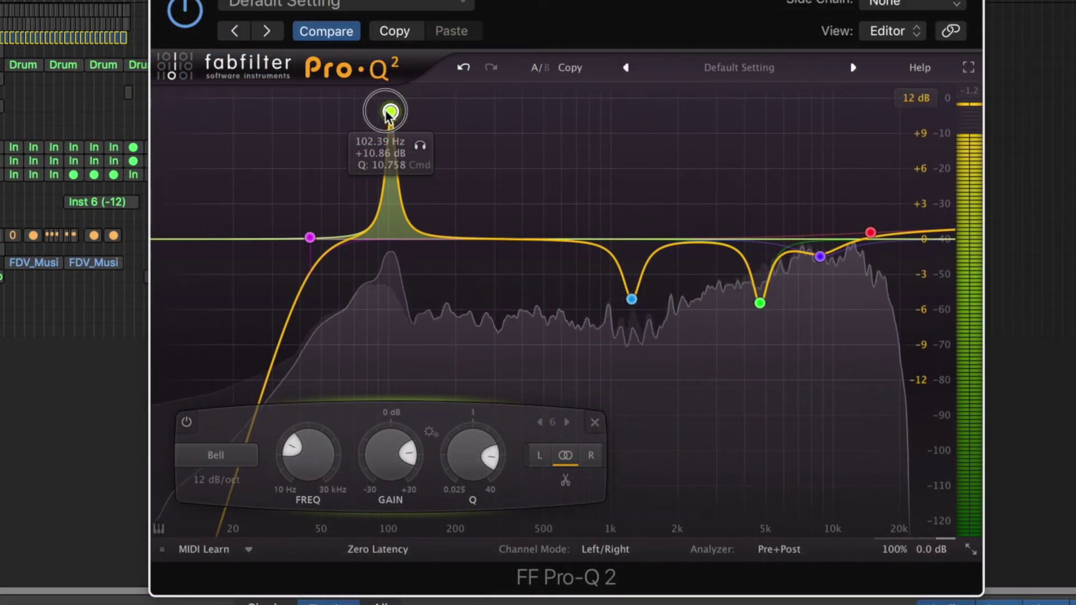
{"action": "left_click_drag", "start_coordinate": [390, 112], "coordinate": [705, 126]}
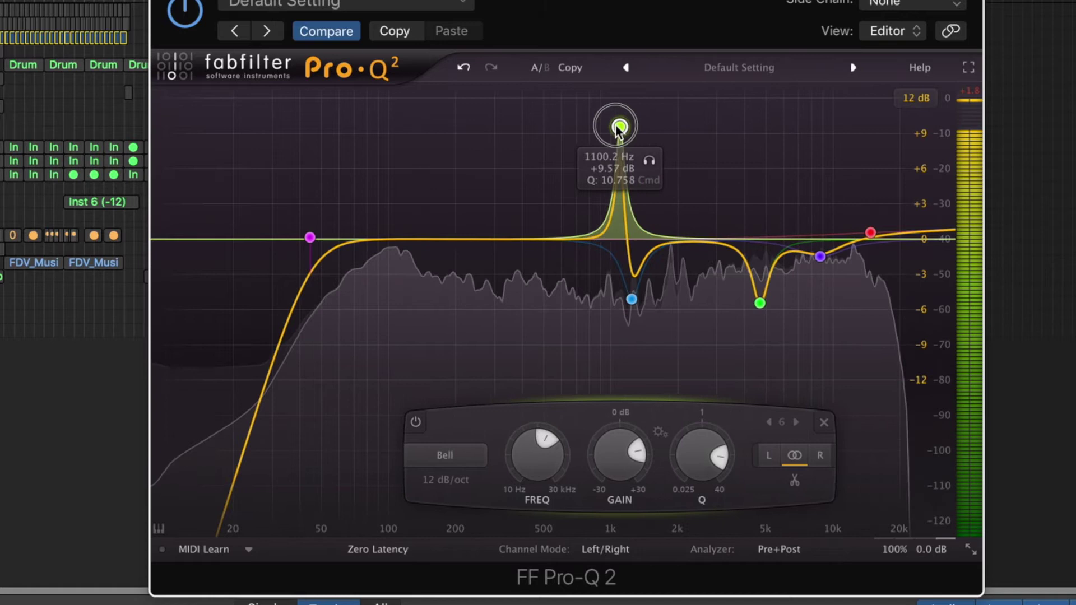
{"action": "left_click_drag", "start_coordinate": [619, 127], "coordinate": [413, 125]}
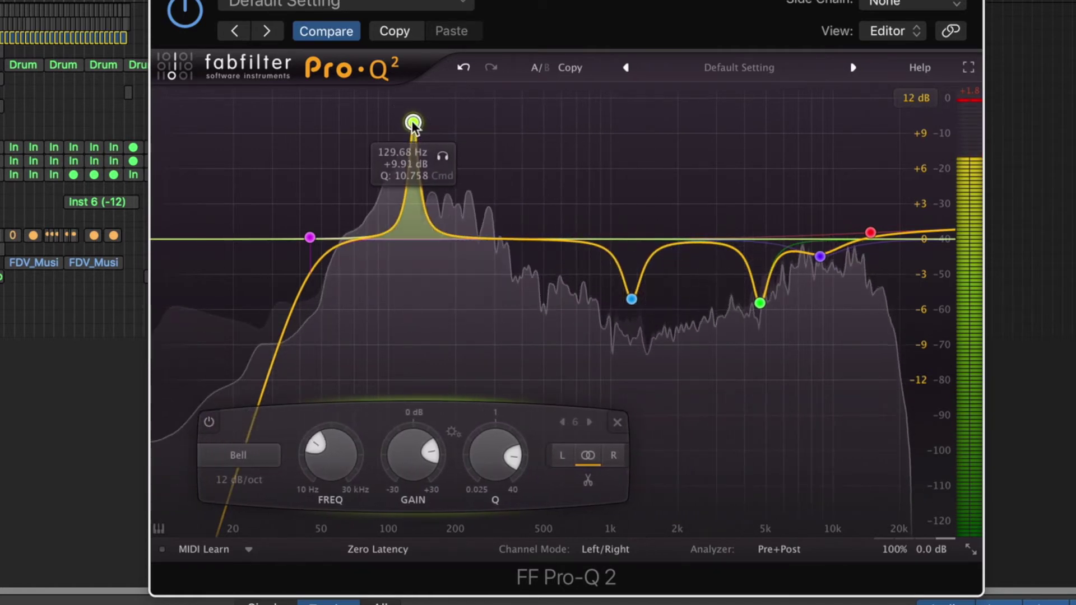
{"action": "key", "text": "space"}
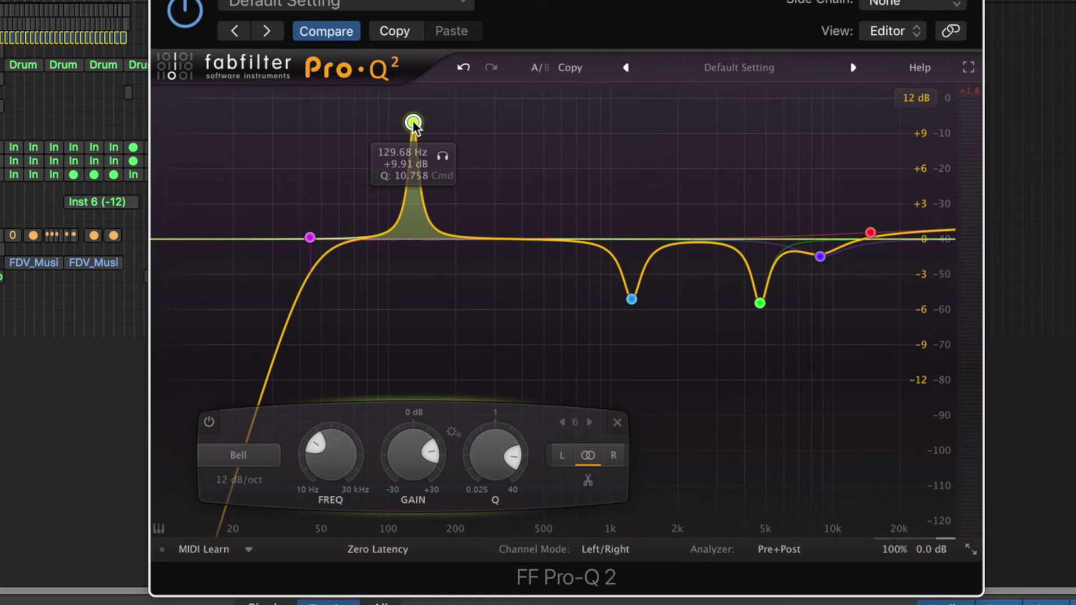
Sweep the narrow boost up through about 489 Hz to 1.2 kHz, then delete the band near 116 Hz
{"action": "key", "text": "space"}
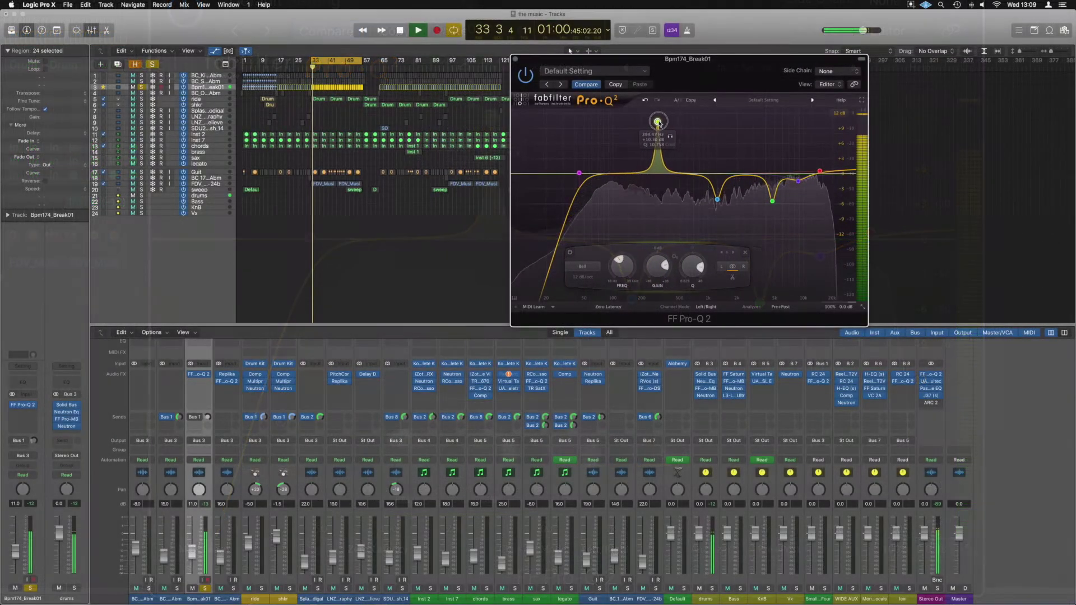
{"action": "left_click_drag", "start_coordinate": [413, 122], "coordinate": [540, 122]}
{"action": "left_click_drag", "start_coordinate": [679, 122], "coordinate": [718, 123]}
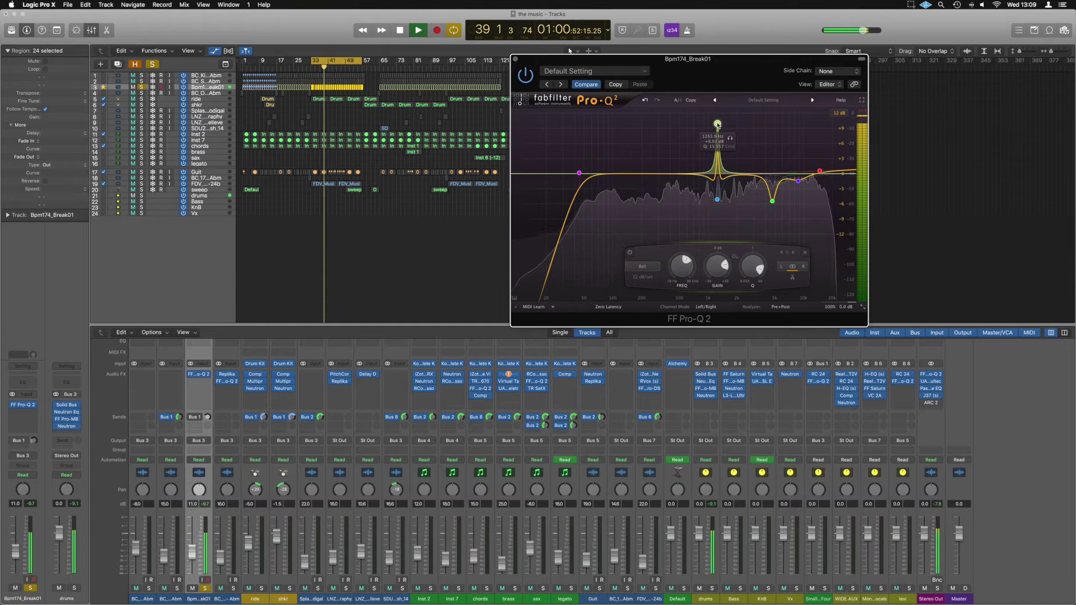
{"action": "scroll", "coordinate": [718, 123], "scroll_direction": "down", "scroll_amount": 5}
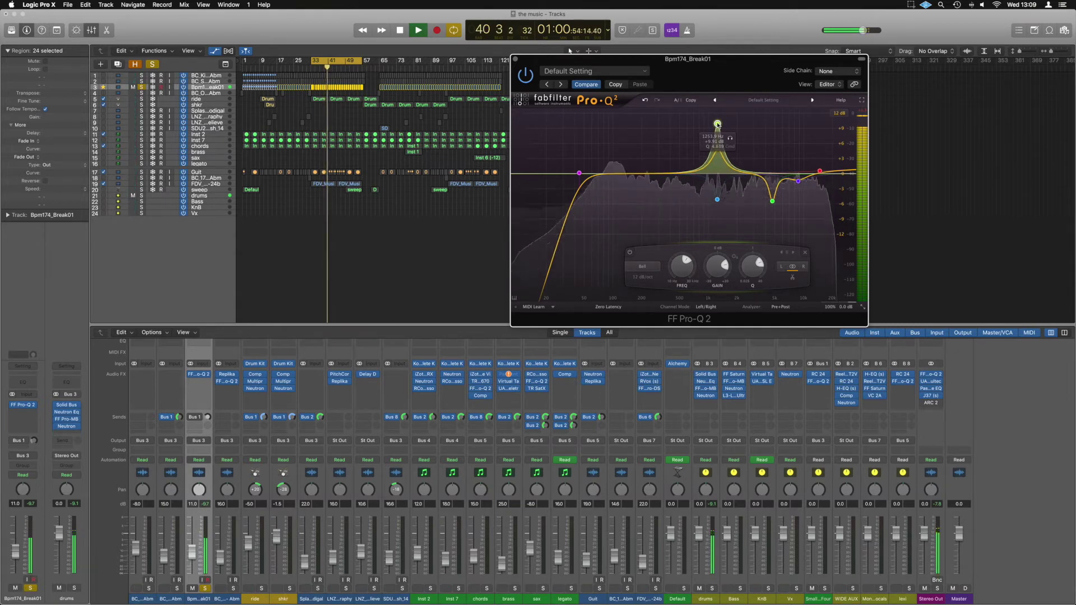
{"action": "left_click_drag", "start_coordinate": [718, 123], "coordinate": [619, 172]}
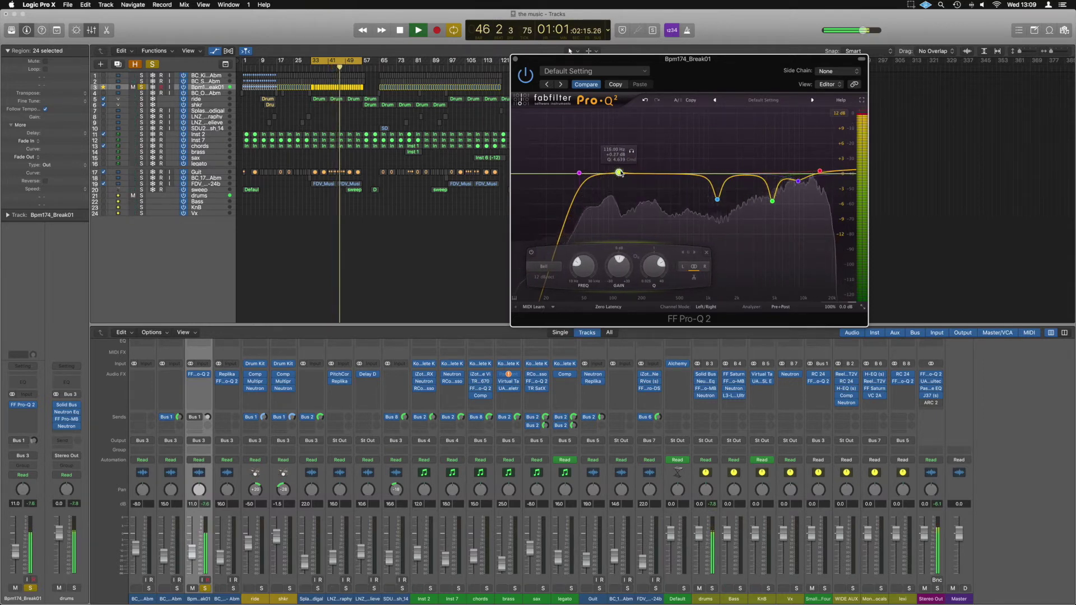
{"action": "left_click", "coordinate": [707, 252]}
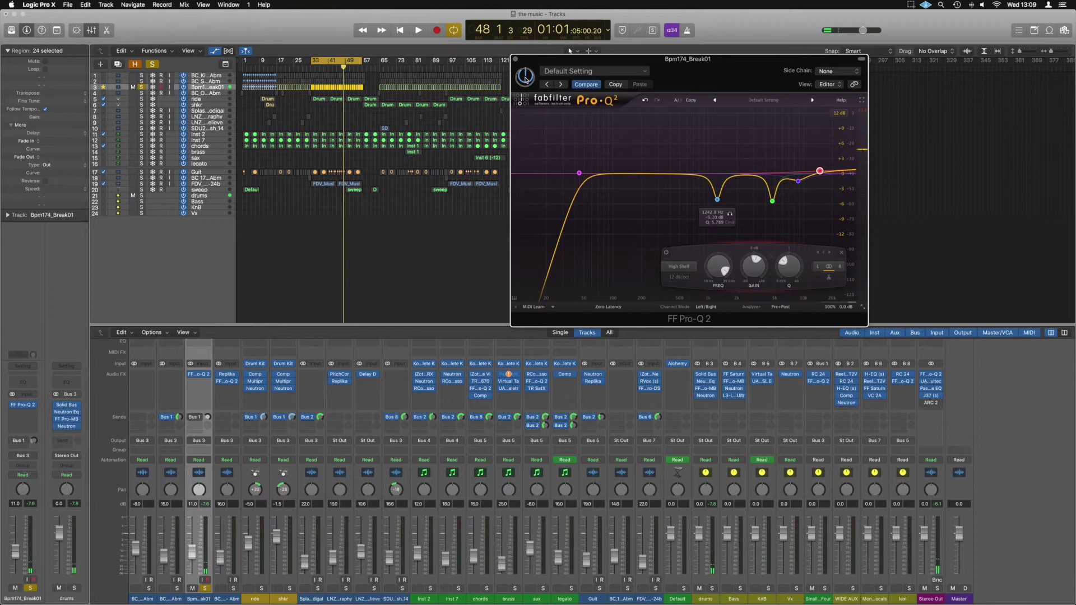
Bypass the EQ to compare the break with the original, solo drums, and replay from bar 33
{"action": "left_click", "coordinate": [526, 78]}
{"action": "key", "text": "space"}
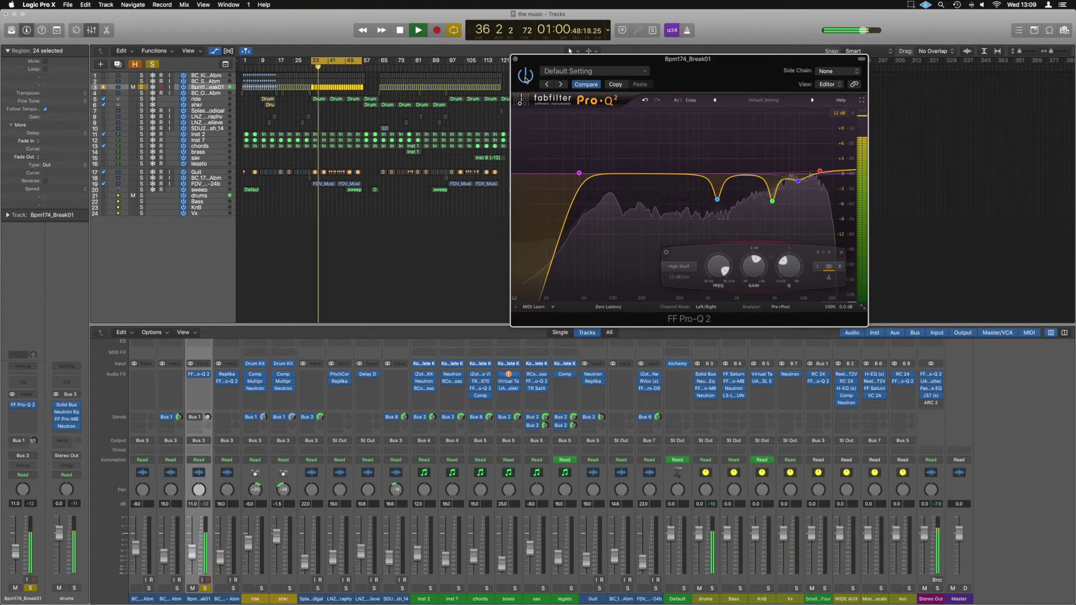
{"action": "key", "text": "space"}
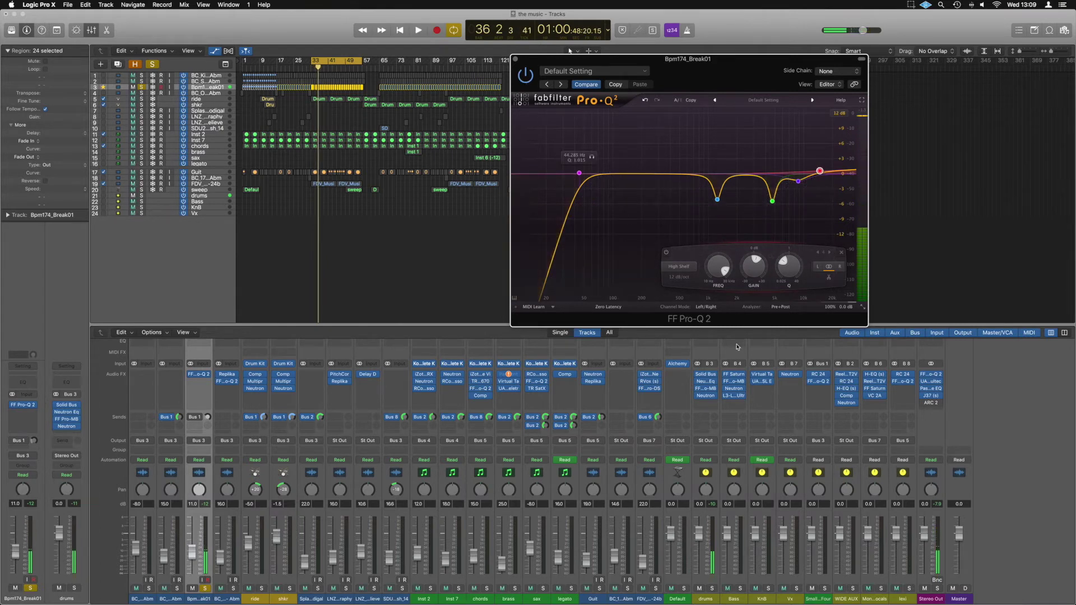
{"action": "left_click", "coordinate": [713, 589]}
{"action": "left_click", "coordinate": [713, 589]}
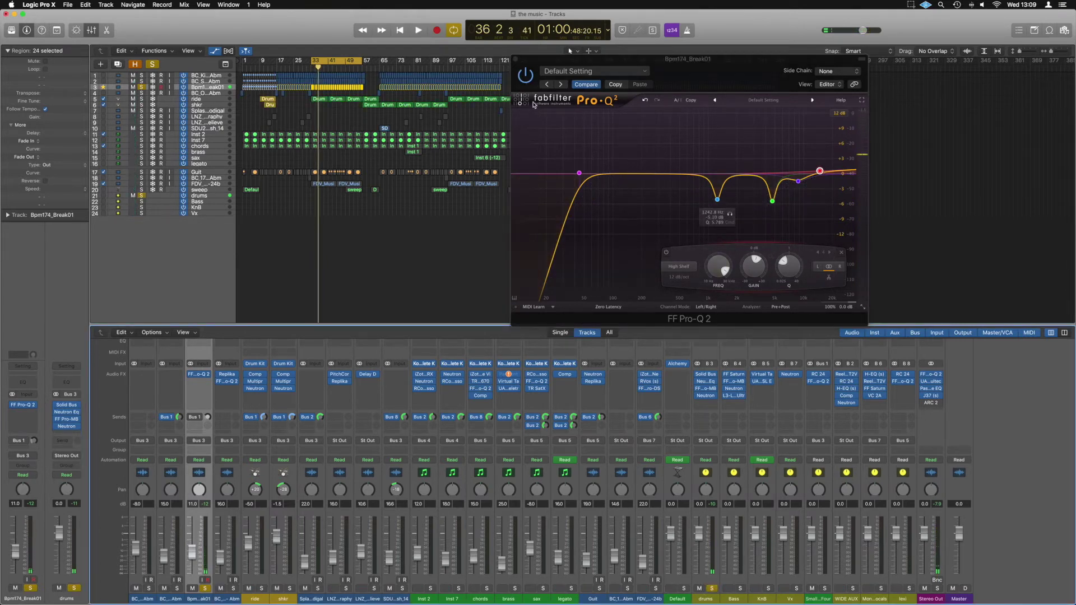
{"action": "left_click", "coordinate": [525, 79]}
{"action": "key", "text": "space"}
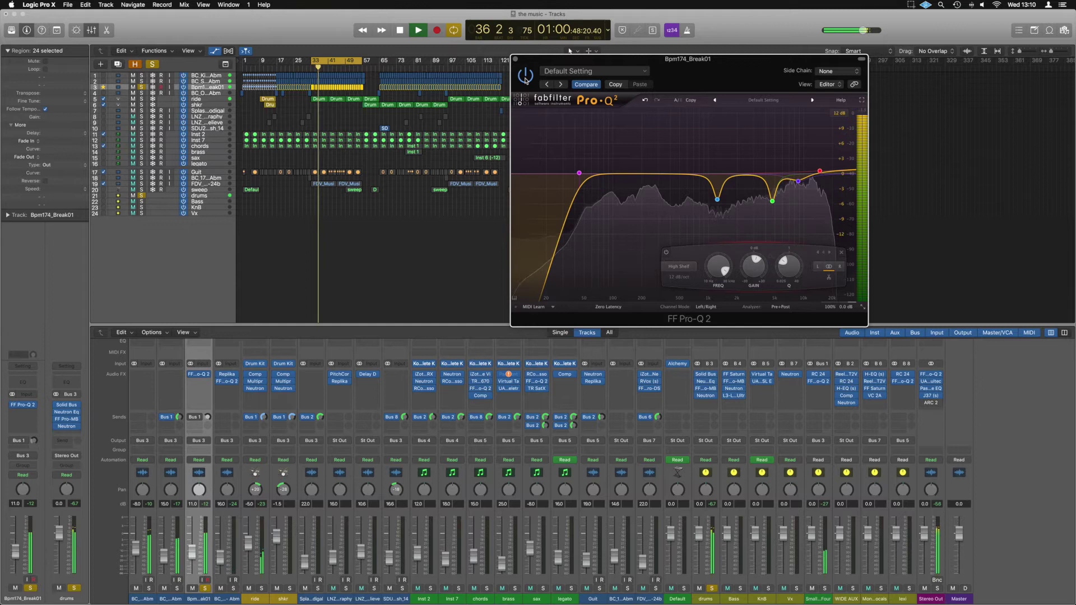
{"action": "key", "text": "space"}
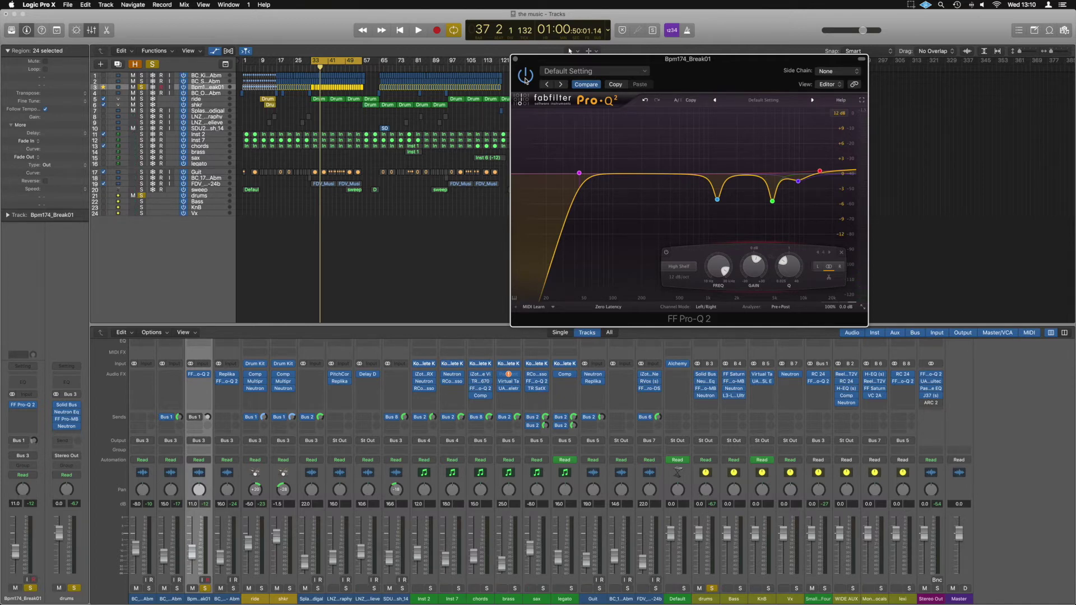
Close Pro-Q 2 and open the lexi bus's RC 24 reverb, positioning its window
{"action": "left_click", "coordinate": [516, 59]}
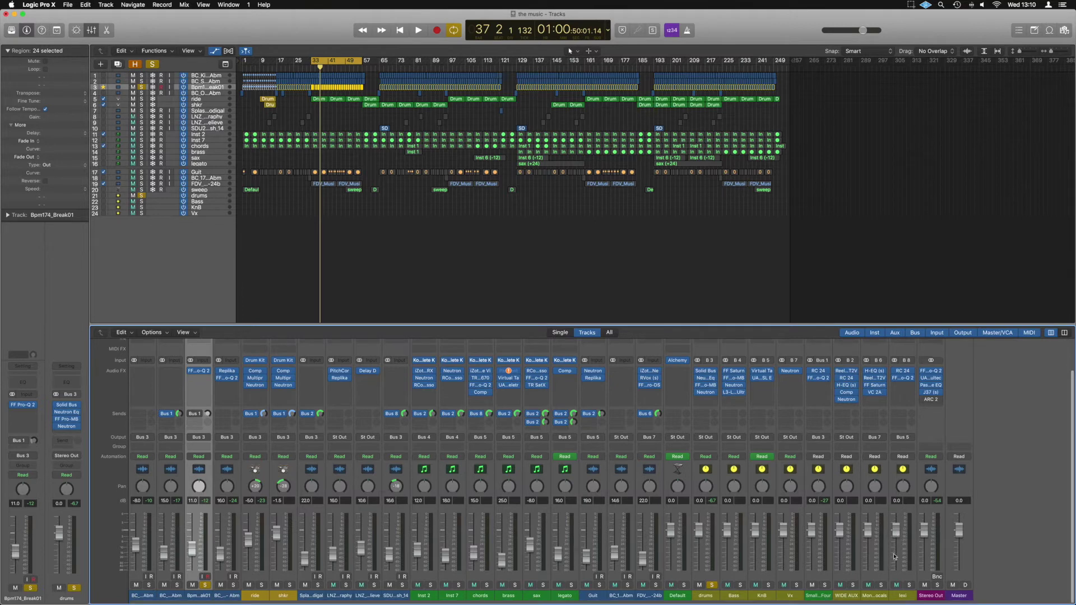
{"action": "left_click", "coordinate": [905, 602]}
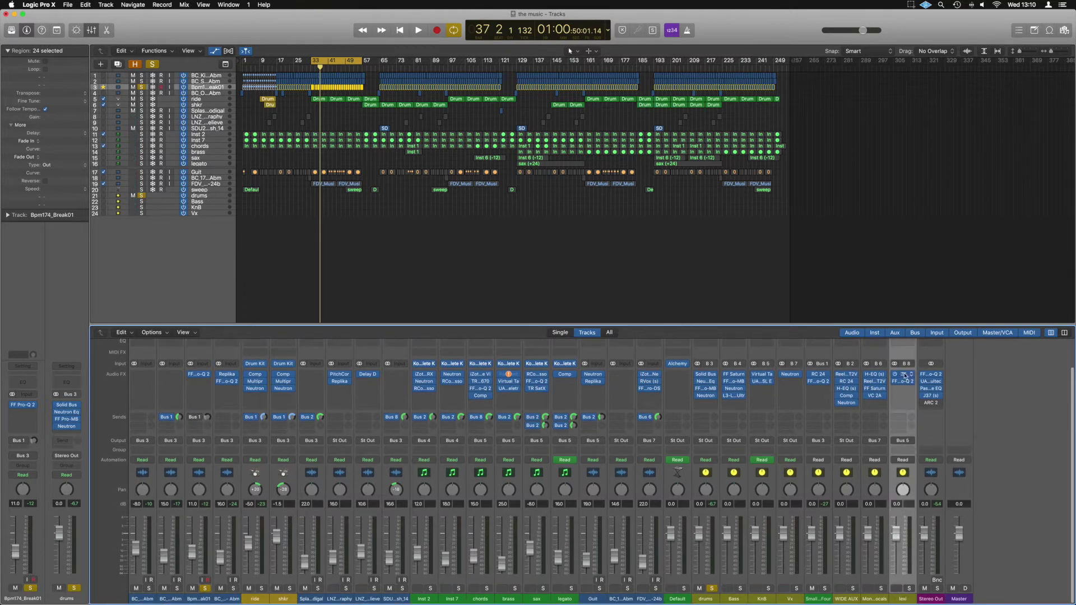
{"action": "left_click", "coordinate": [905, 378]}
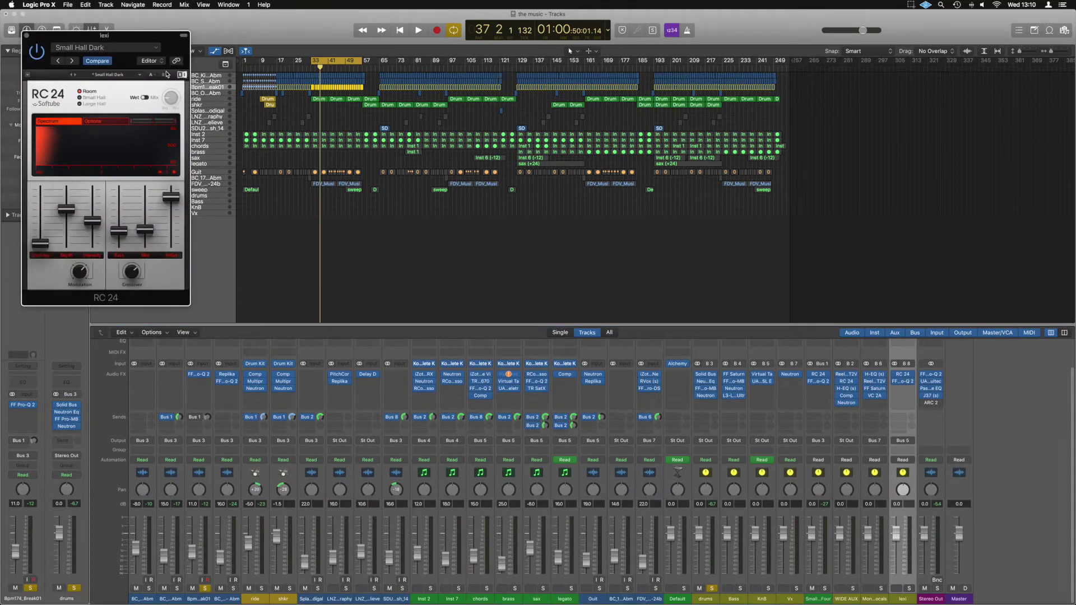
{"action": "left_click_drag", "start_coordinate": [103, 36], "coordinate": [874, 63]}
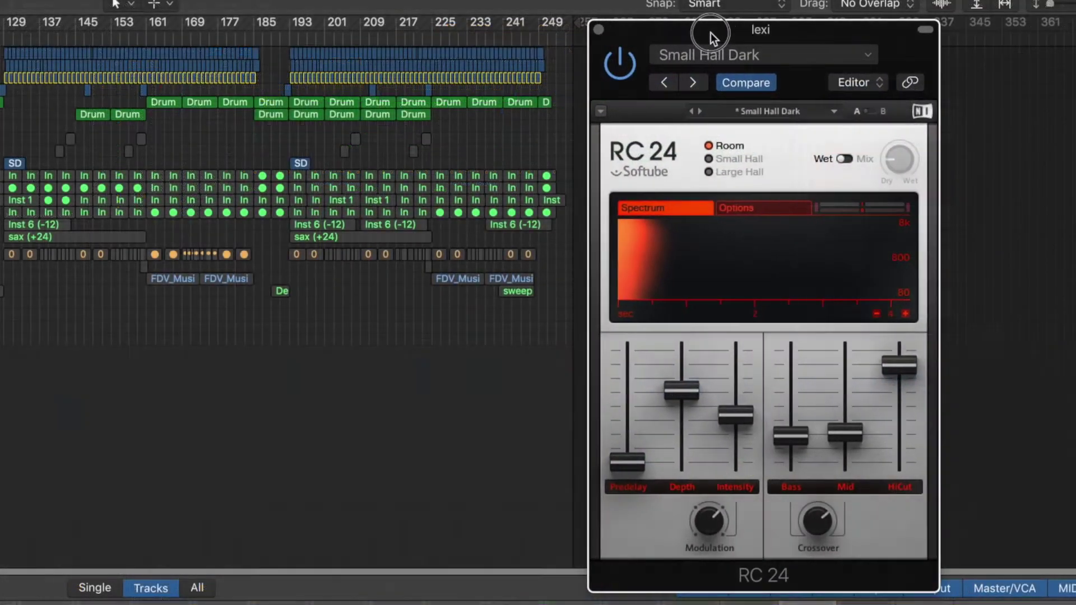
{"action": "left_click_drag", "start_coordinate": [686, 1], "coordinate": [690, 16]}
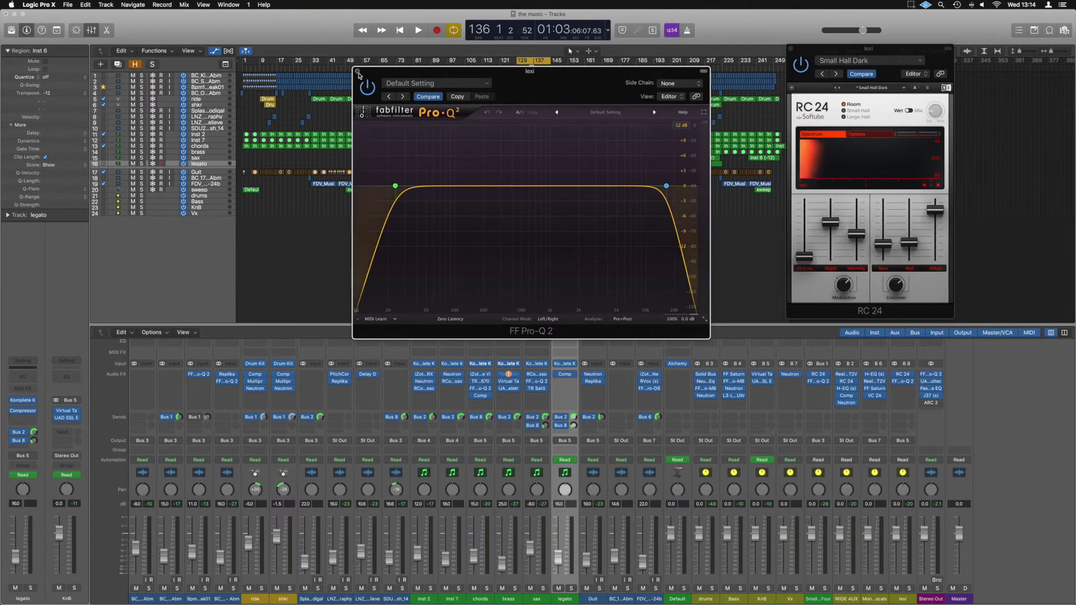
Close Pro-Q 2 and play the legato track soloed together with the lexi reverb bus
{"action": "left_click", "coordinate": [358, 72]}
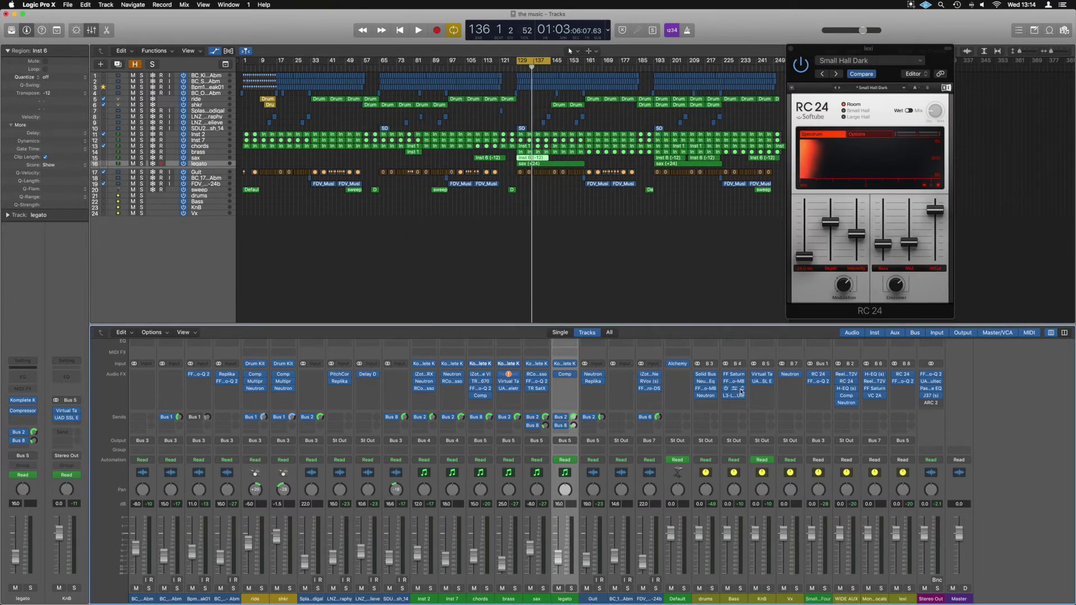
{"action": "left_click", "coordinate": [909, 589]}
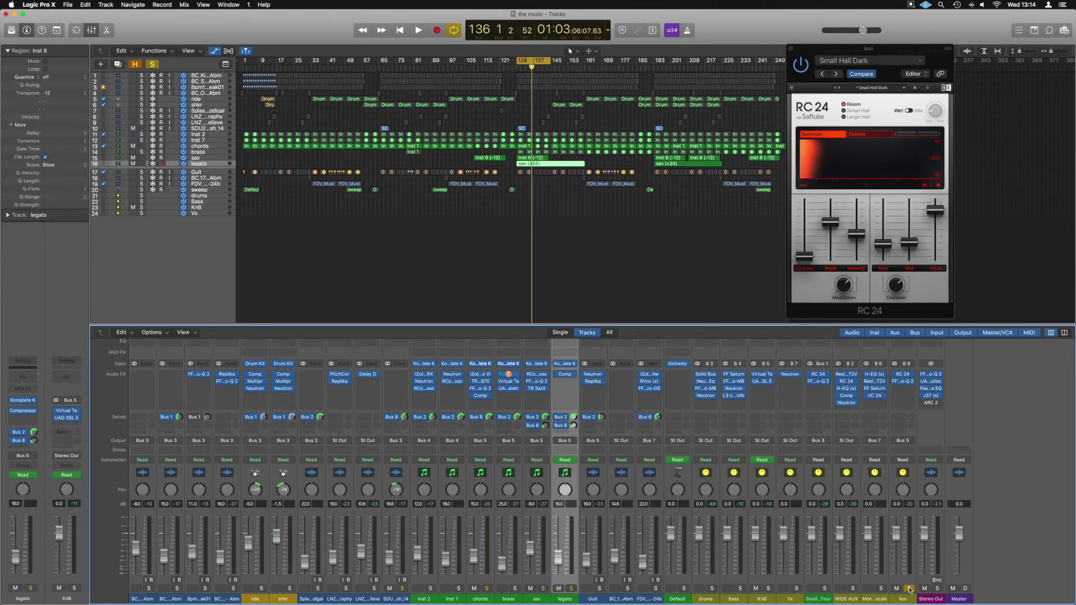
{"action": "key", "text": "space"}
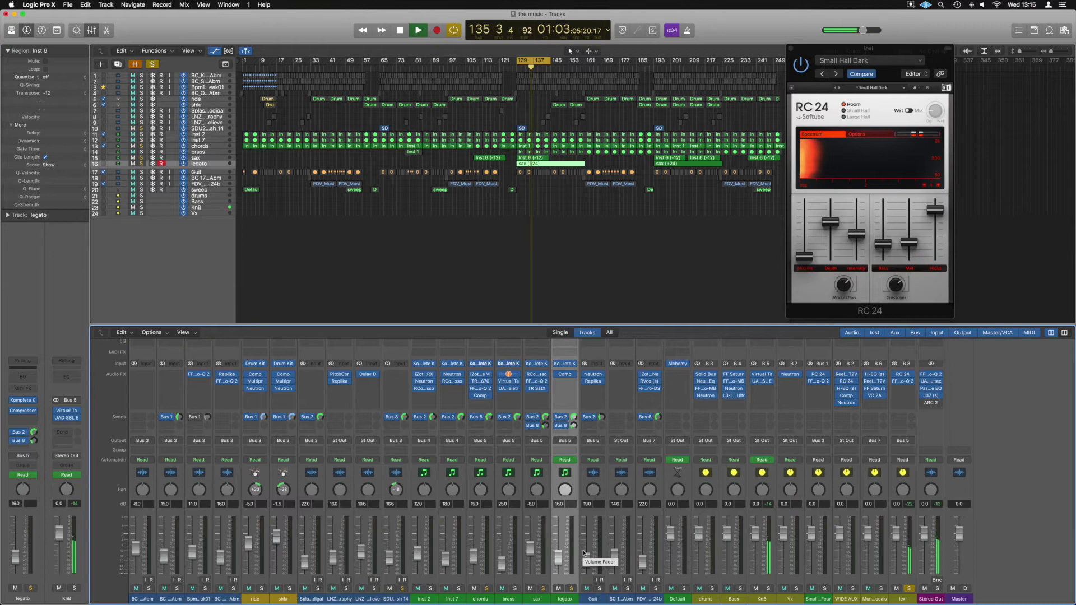
{"action": "left_click", "coordinate": [572, 588]}
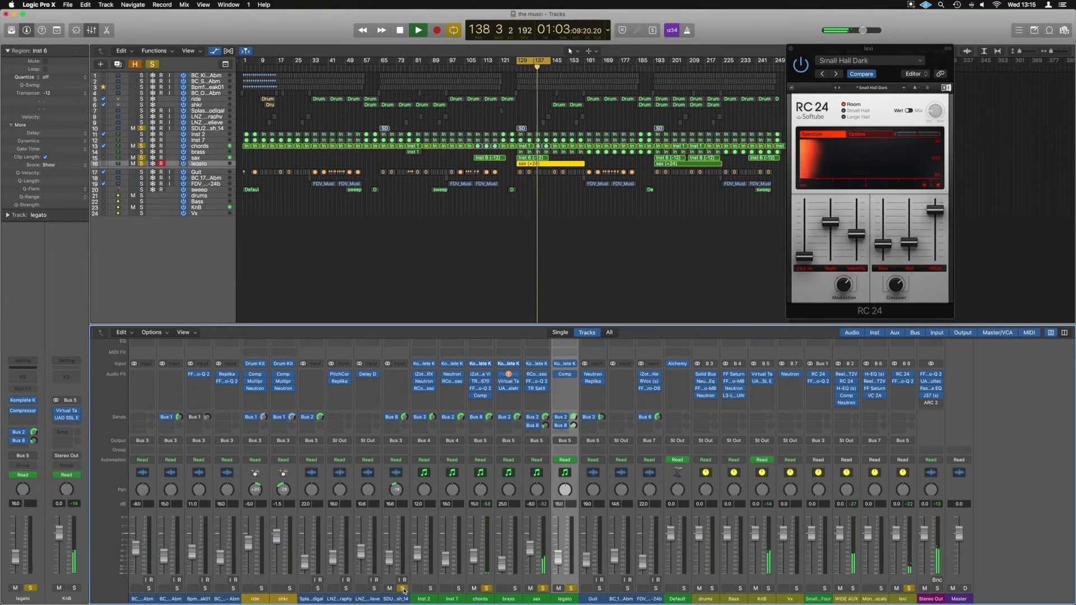
{"action": "key", "text": "space"}
{"action": "key", "text": "space"}
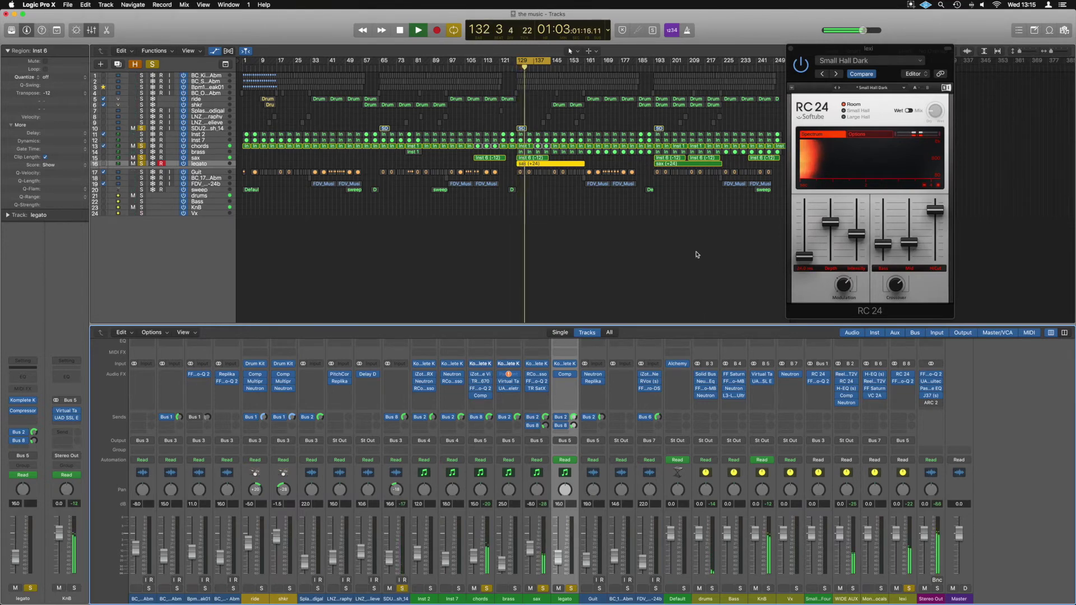
Replay with the lexi reverb muted for comparison, then clear all solos, disable cycle and stop
{"action": "key", "text": "space"}
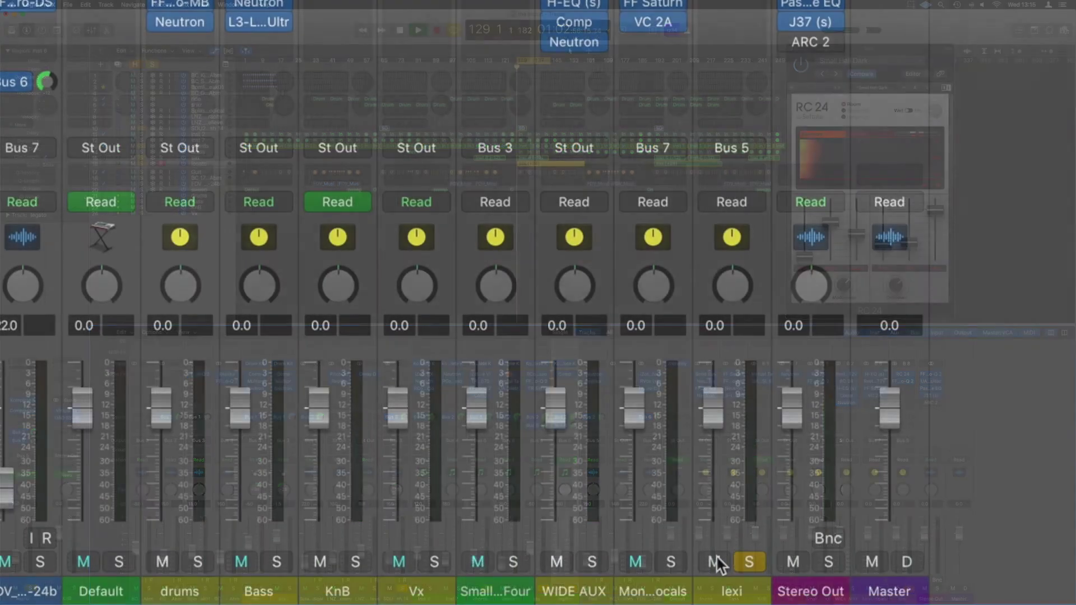
{"action": "left_click", "coordinate": [713, 562]}
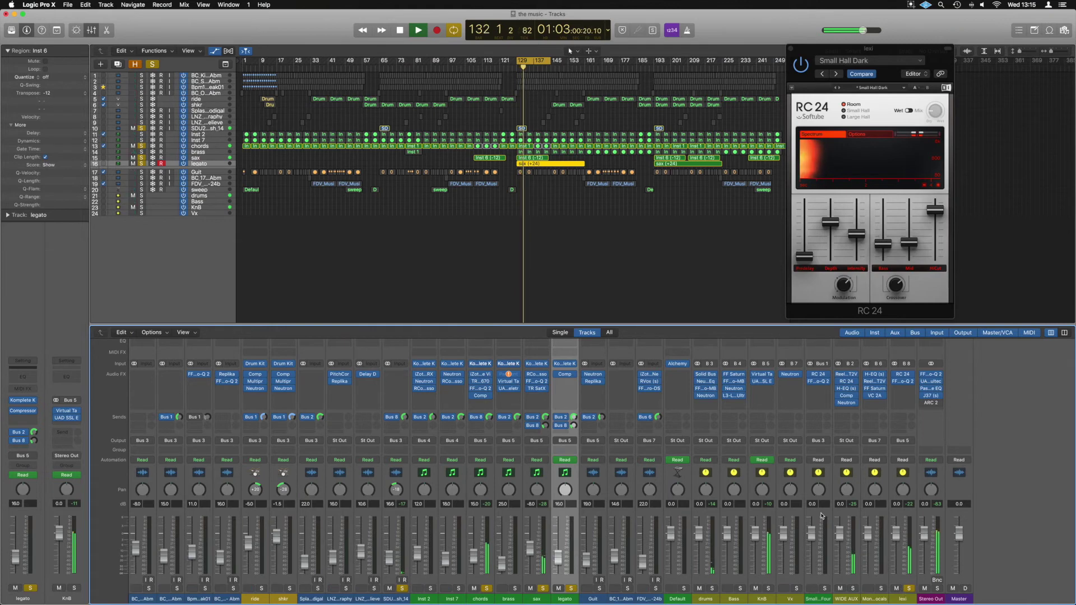
{"action": "left_click", "coordinate": [153, 64]}
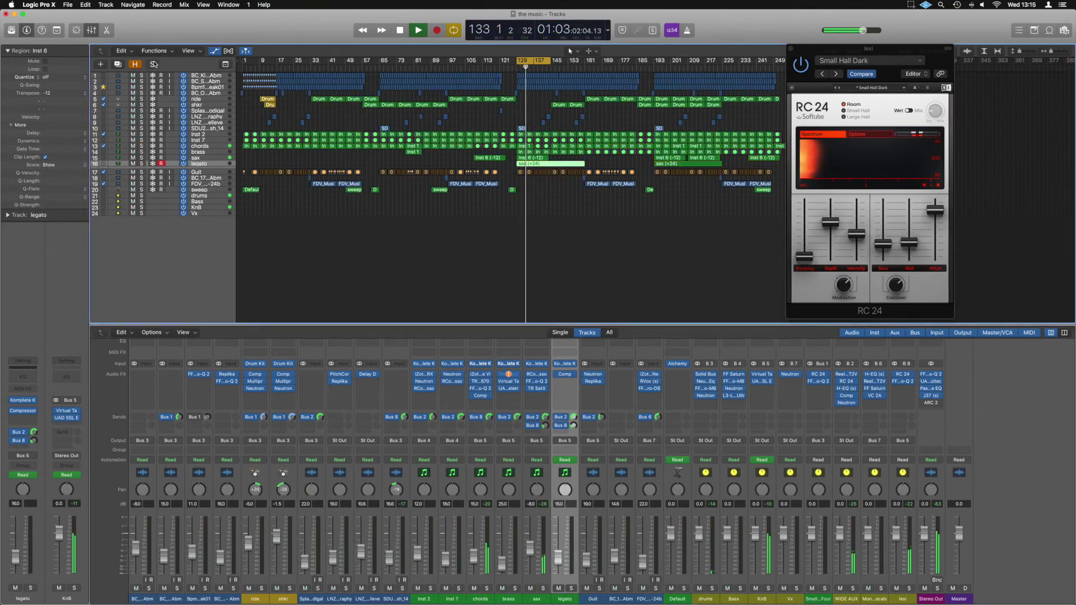
{"action": "left_click", "coordinate": [522, 62]}
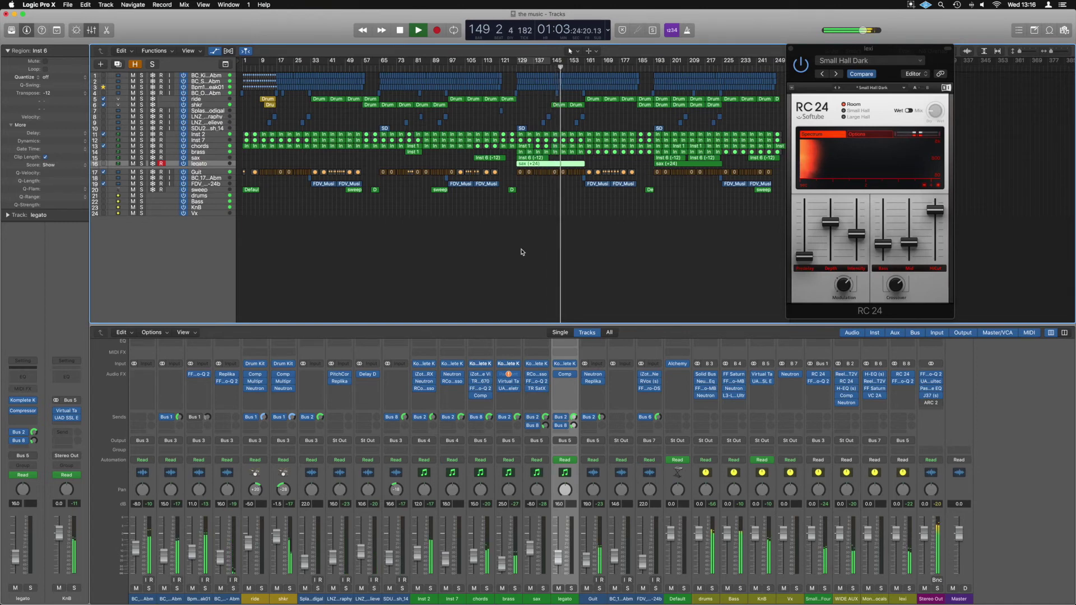
{"action": "key", "text": "space"}
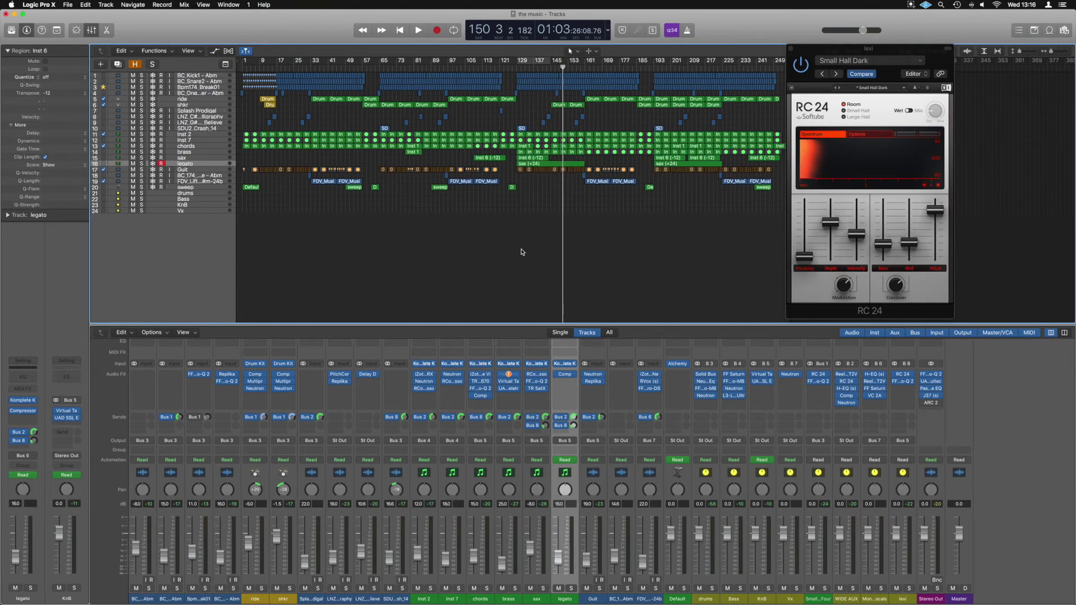
Deselect the region, show automation lanes with A, and scroll to the KnB bus volume automation
{"action": "left_click", "coordinate": [523, 252]}
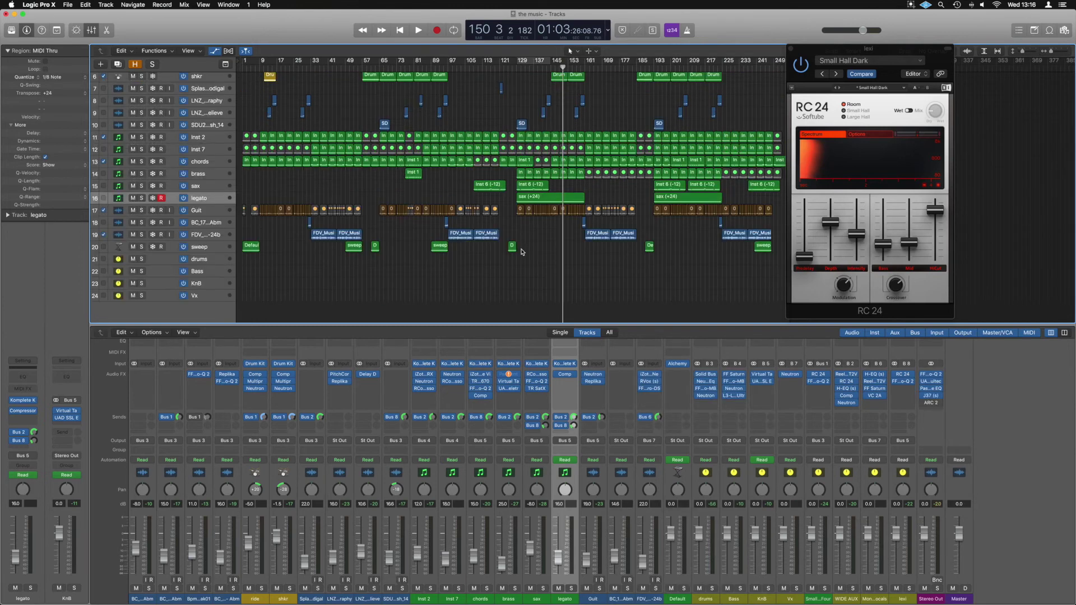
{"action": "key", "text": "a"}
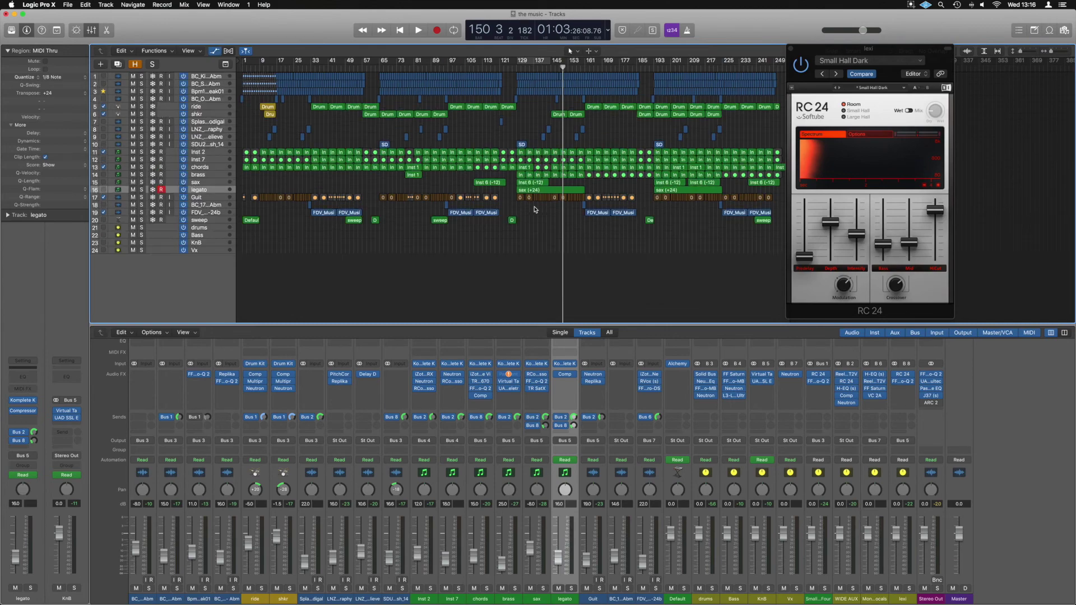
{"action": "scroll", "coordinate": [535, 209], "scroll_direction": "up", "scroll_amount": 10}
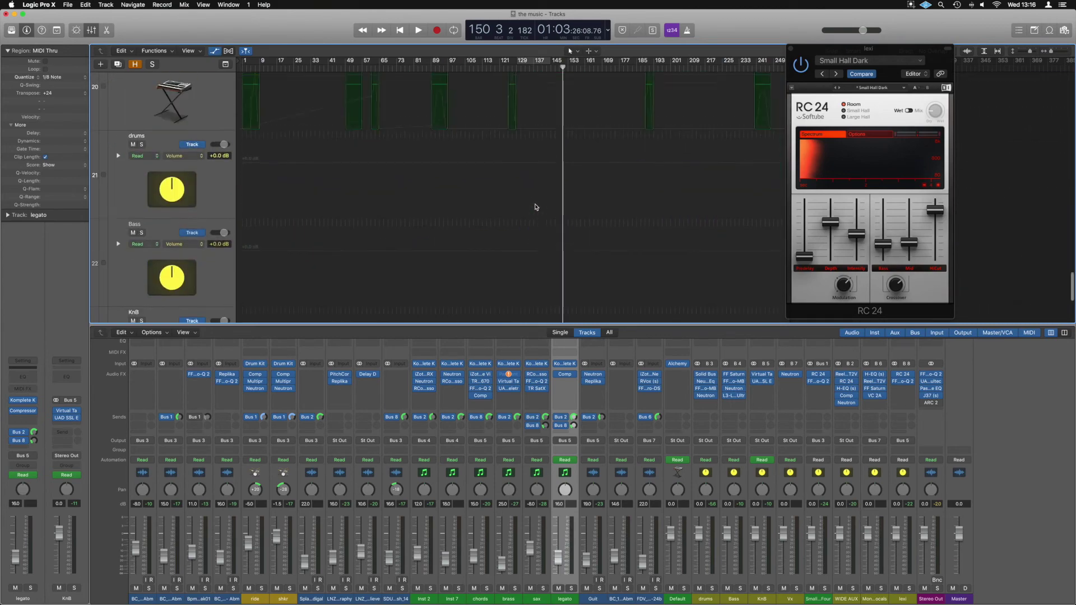
{"action": "scroll", "coordinate": [534, 198], "scroll_direction": "down", "scroll_amount": 5}
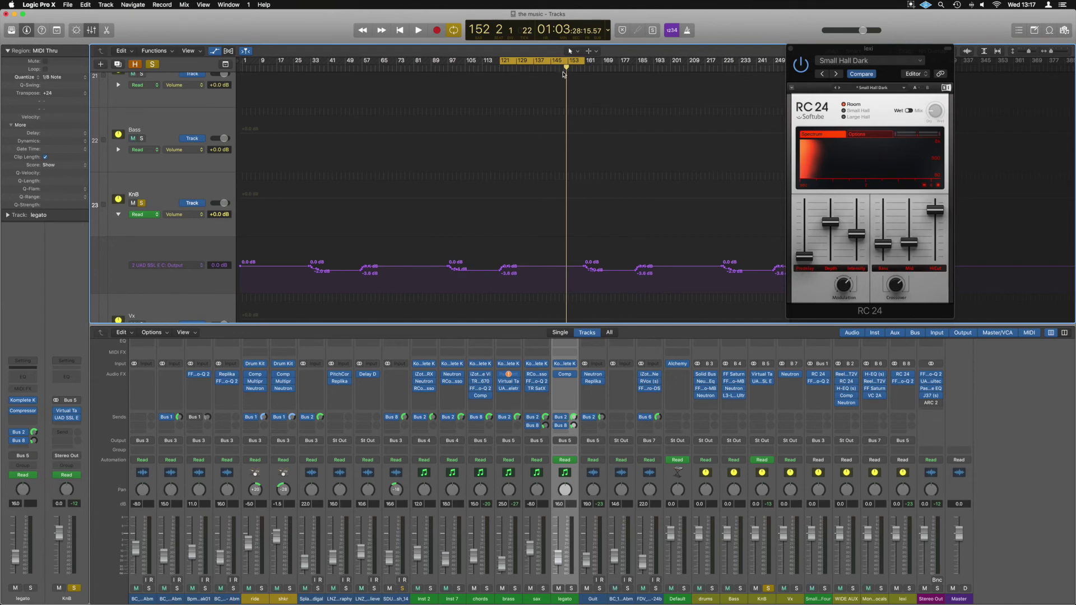
Shift the cycle to bars 145–177, unsolo KnB, and play back its volume automation
{"action": "left_click_drag", "start_coordinate": [526, 62], "coordinate": [577, 66]}
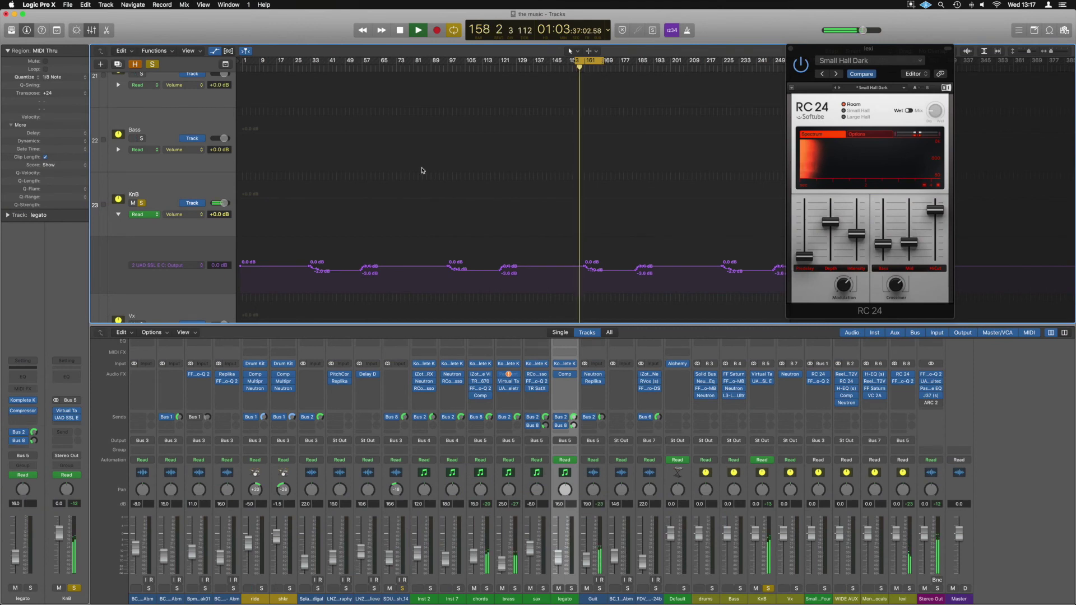
{"action": "key", "text": "space"}
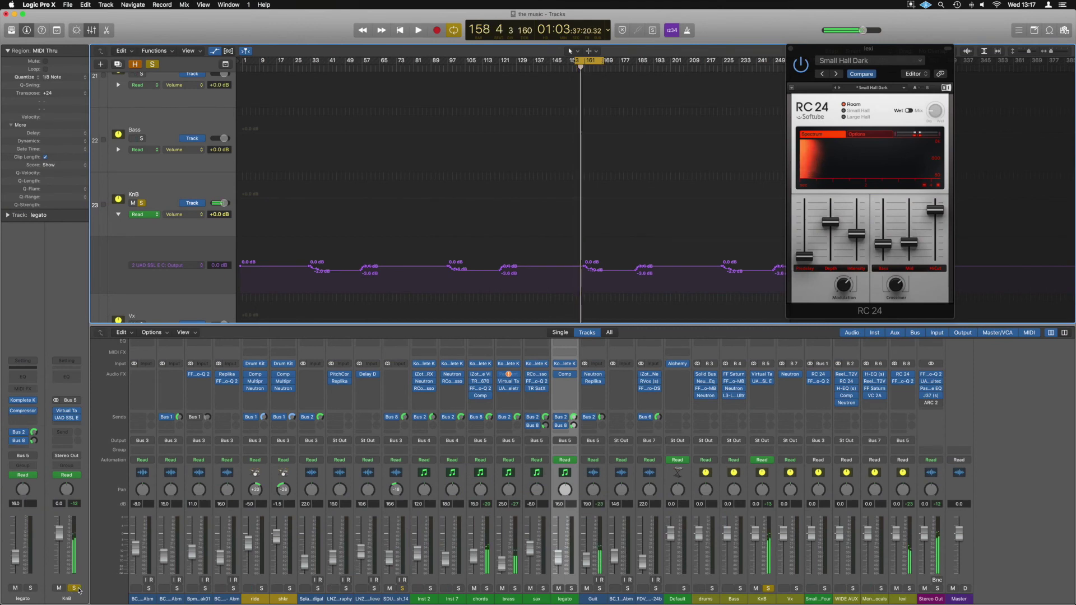
{"action": "left_click", "coordinate": [75, 589]}
{"action": "key", "text": "space"}
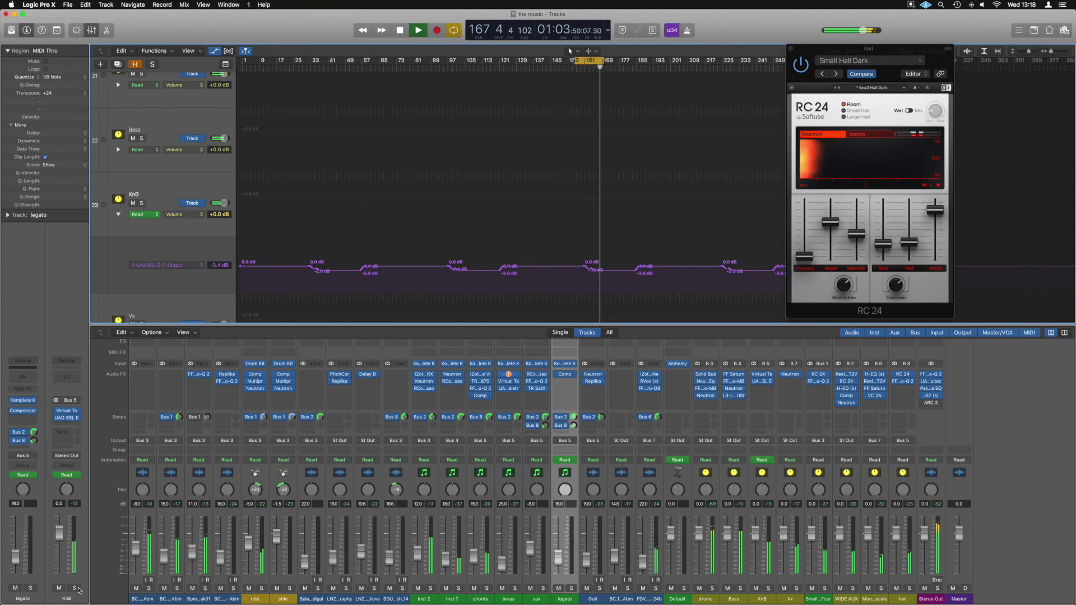
{"action": "key", "text": "space"}
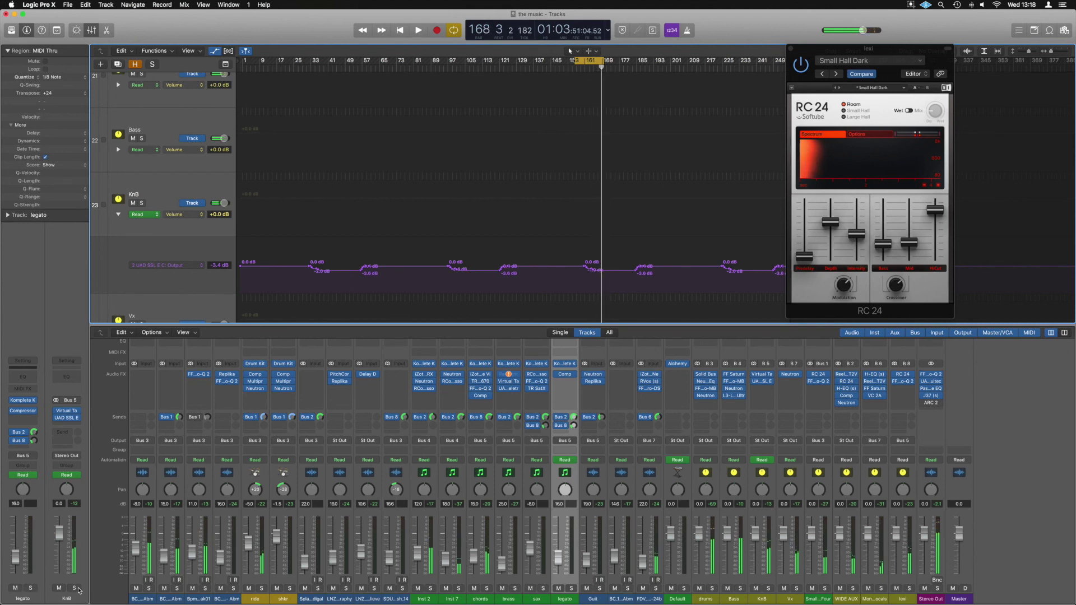